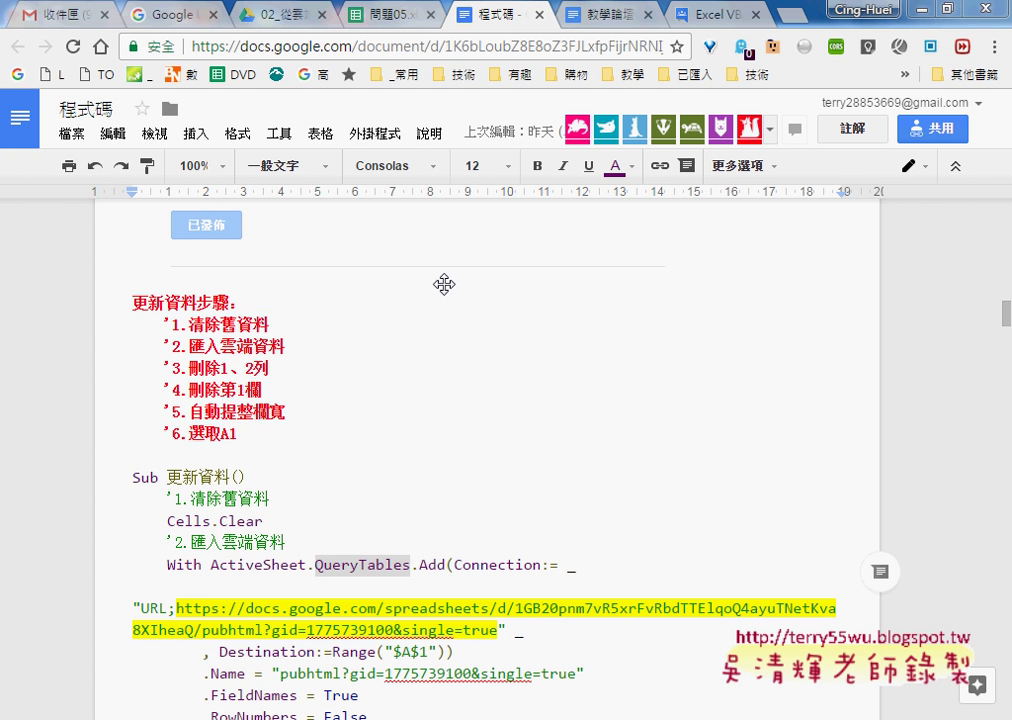
# Open the published 問題05 sheet in a new browser tab from its Publish to the web link
pyautogui.click(380, 18)
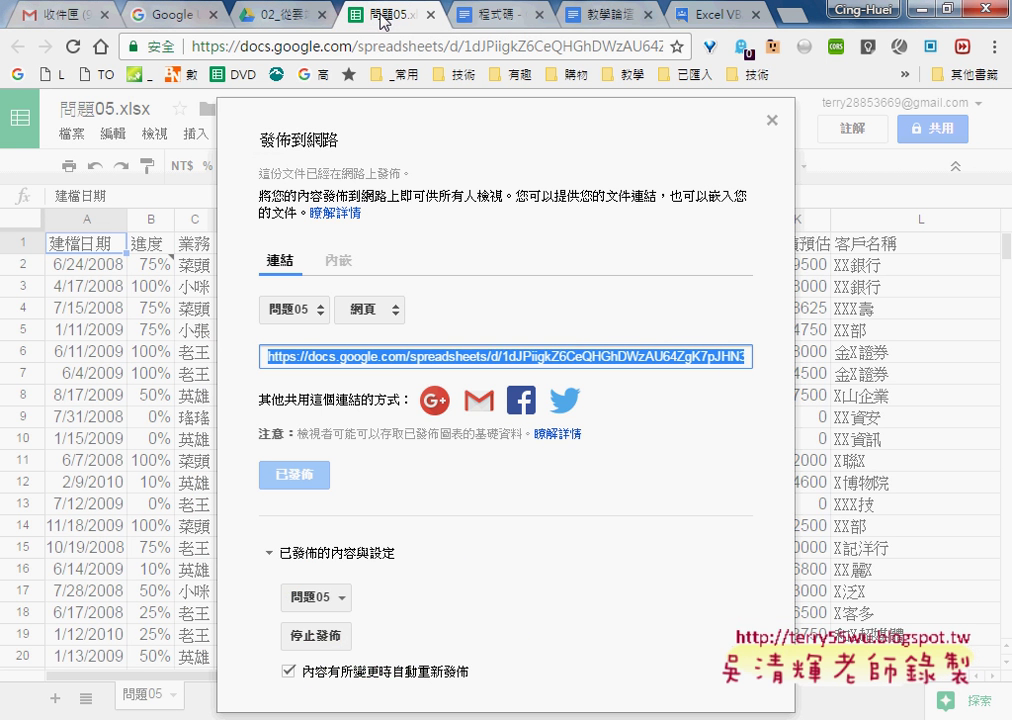
pyautogui.rightClick(606, 363)
pyautogui.click(690, 400)
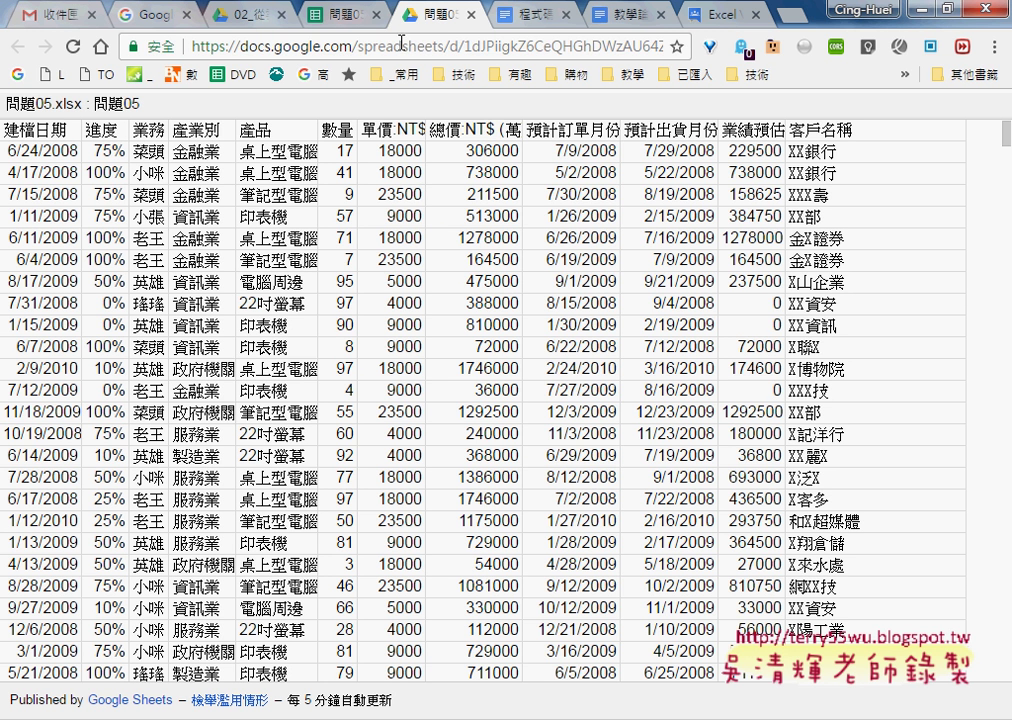
# Select the published page's web address and minimize the browser to reveal the Excel workbook
pyautogui.click(432, 50)
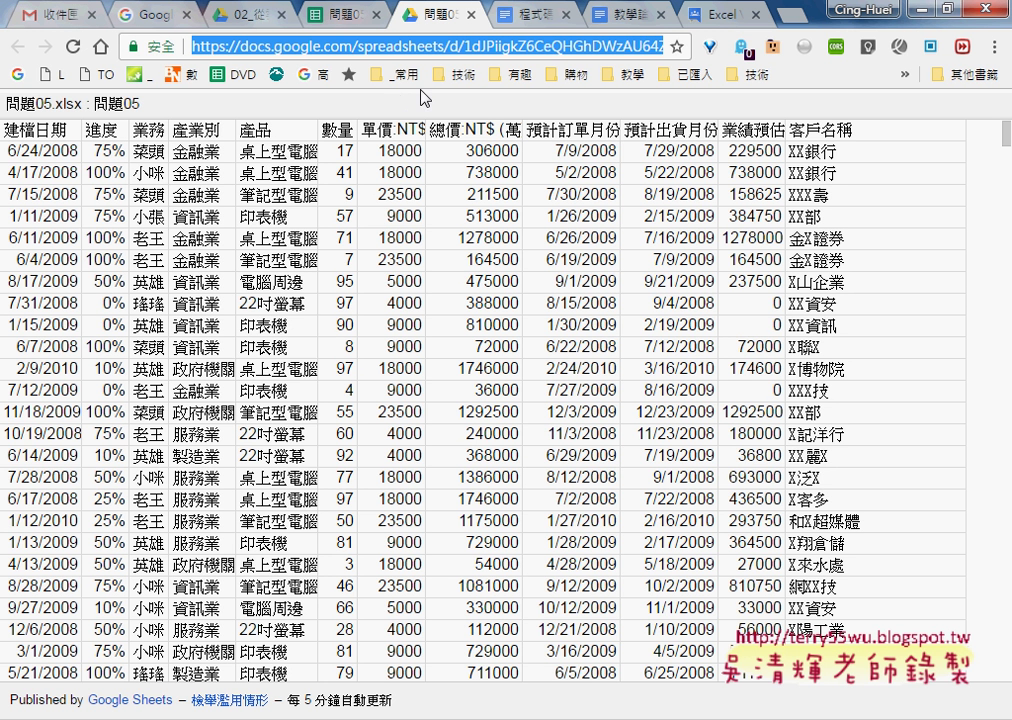
pyautogui.click(918, 14)
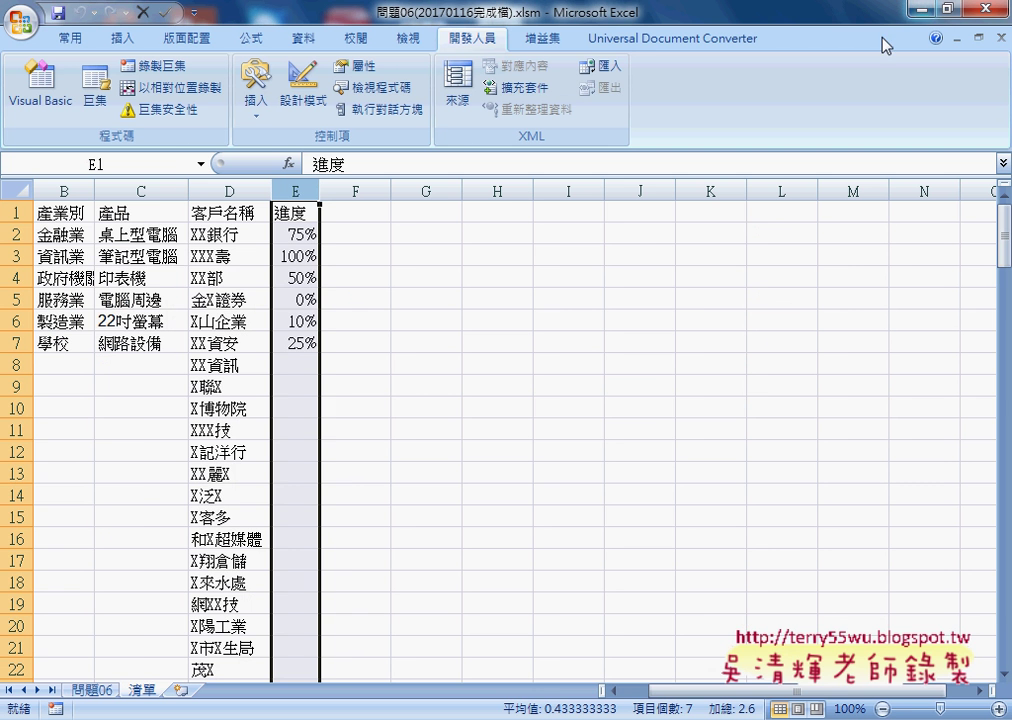
# Add blank Sheet4 and start a New Web Query from the Data tab, dismissing the script error
pyautogui.click(181, 690)
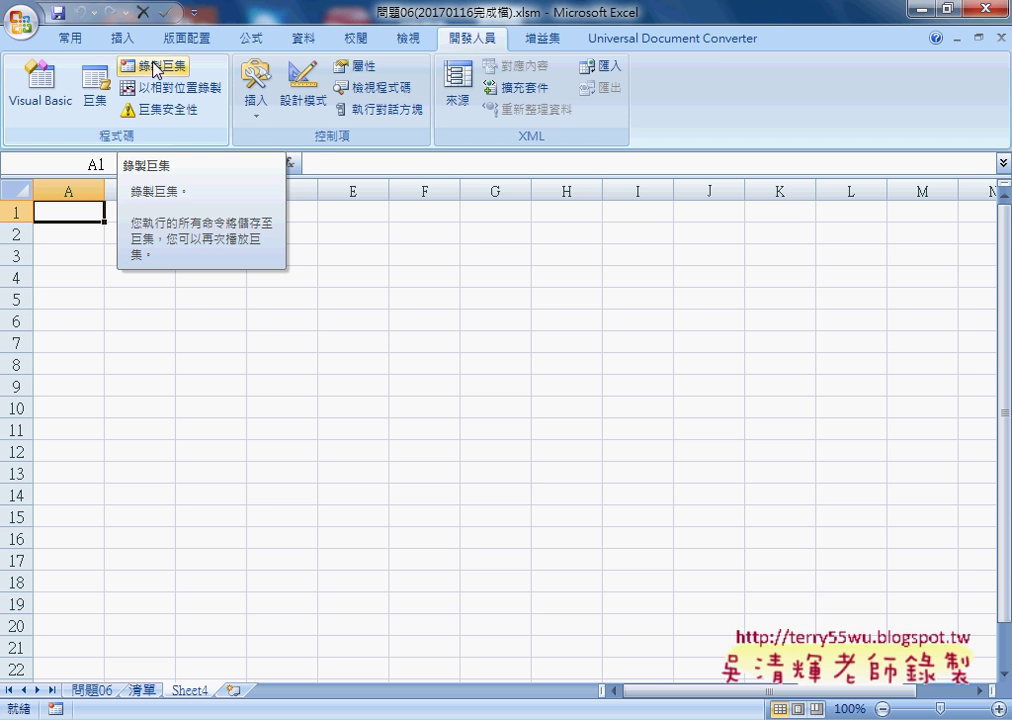
pyautogui.click(303, 38)
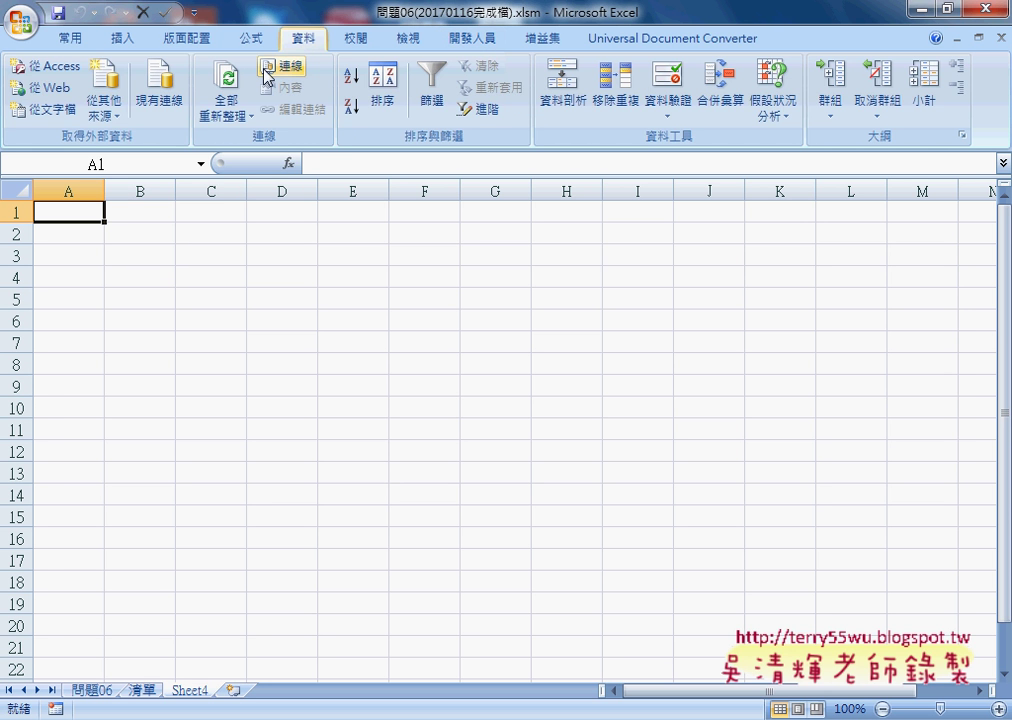
pyautogui.click(45, 88)
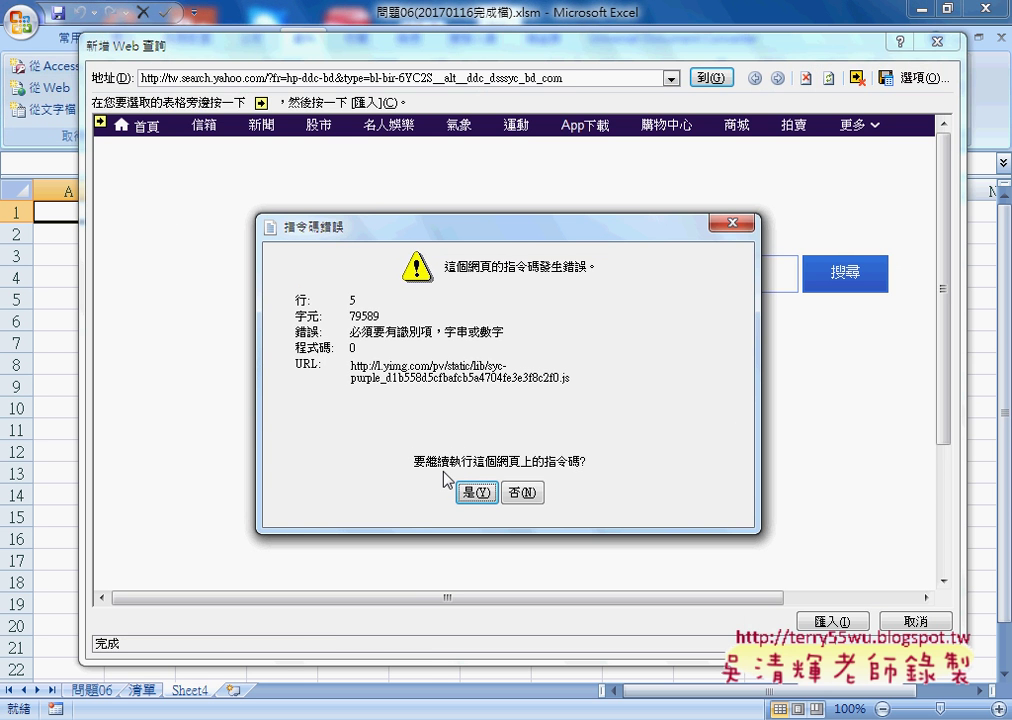
pyautogui.click(522, 492)
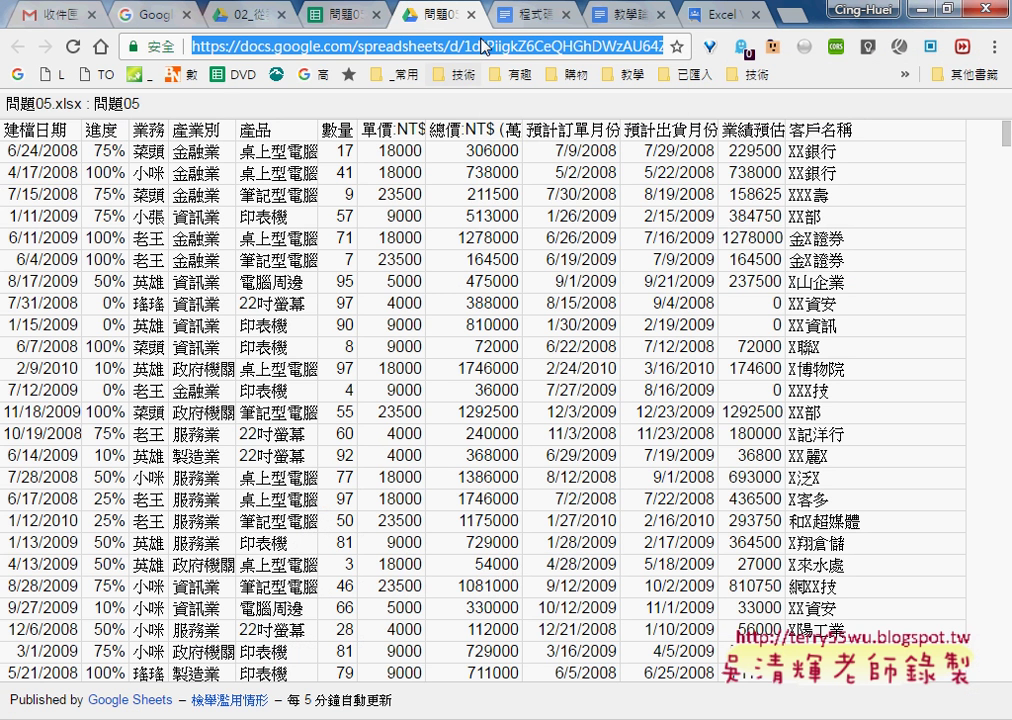
pyautogui.rightClick(483, 44)
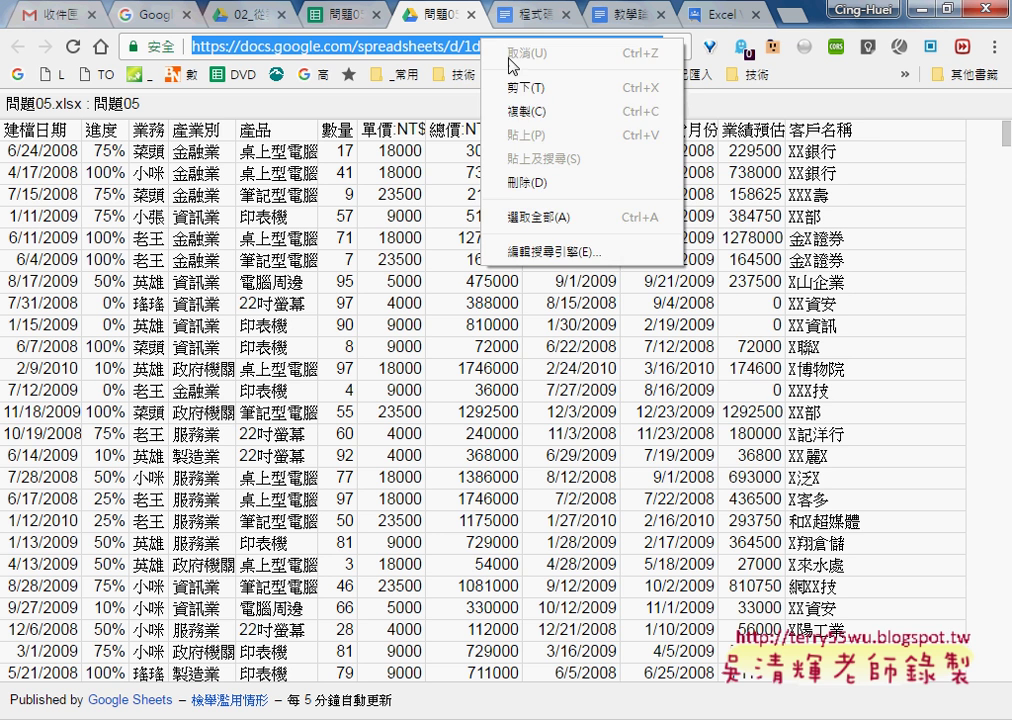
# Copy the published sheet's web address and return to Excel's New Web Query window
pyautogui.click(540, 114)
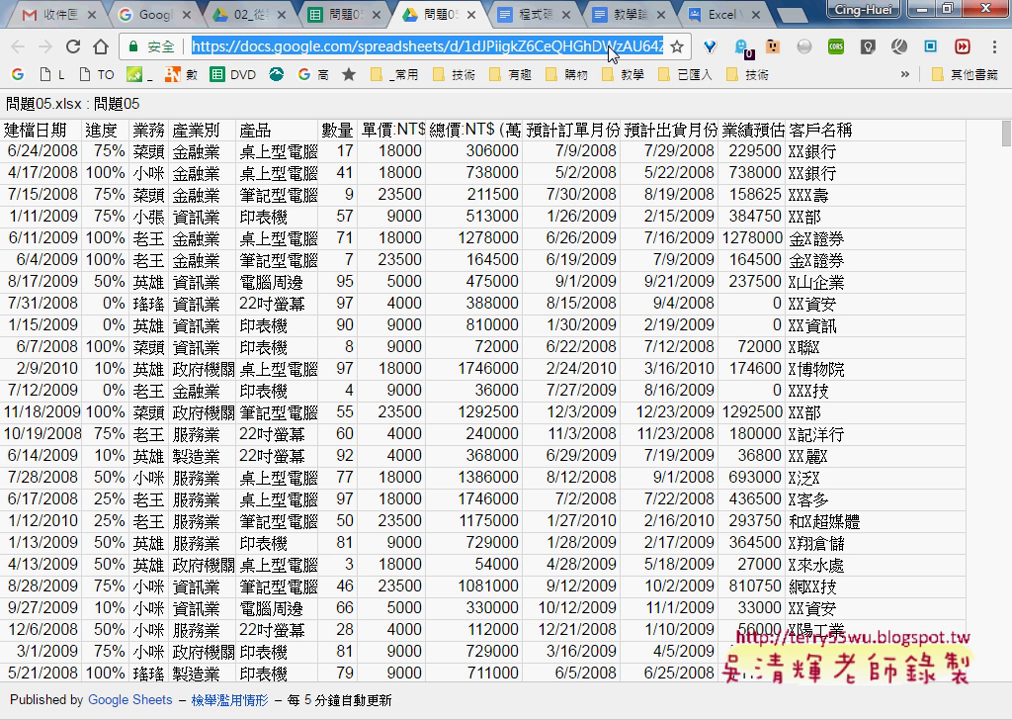
pyautogui.moveTo(440, 46); pyautogui.dragTo(720, 60)
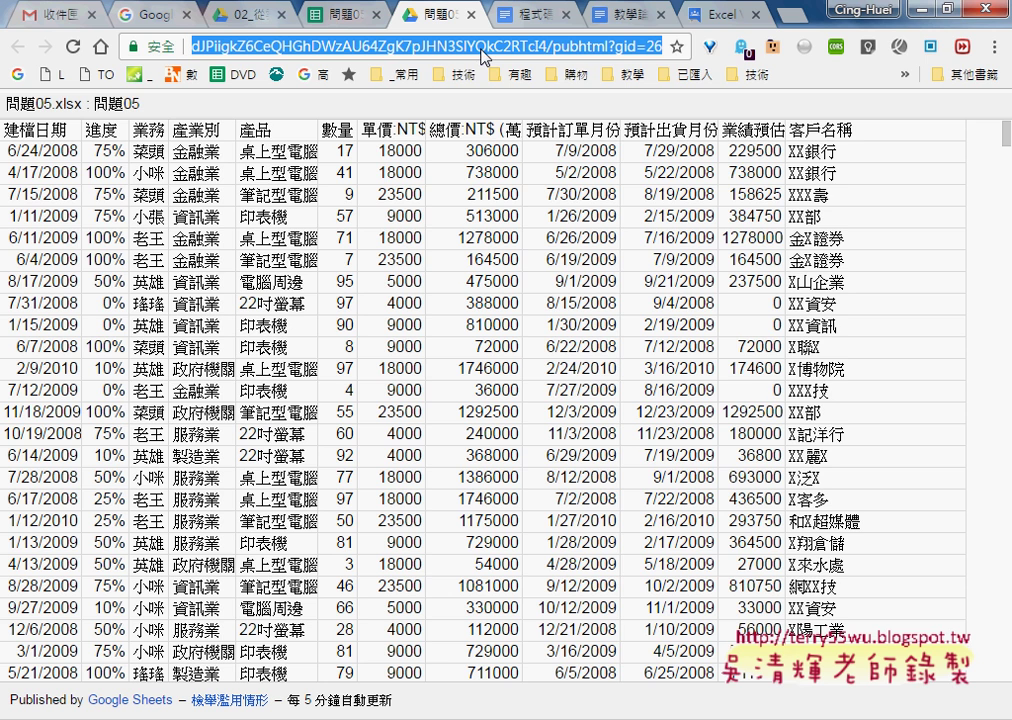
pyautogui.hotkey('alt', 'Tab')
# Paste the Google Sheets address into the web query and load it, accepting the script and security prompts
pyautogui.click(475, 78)
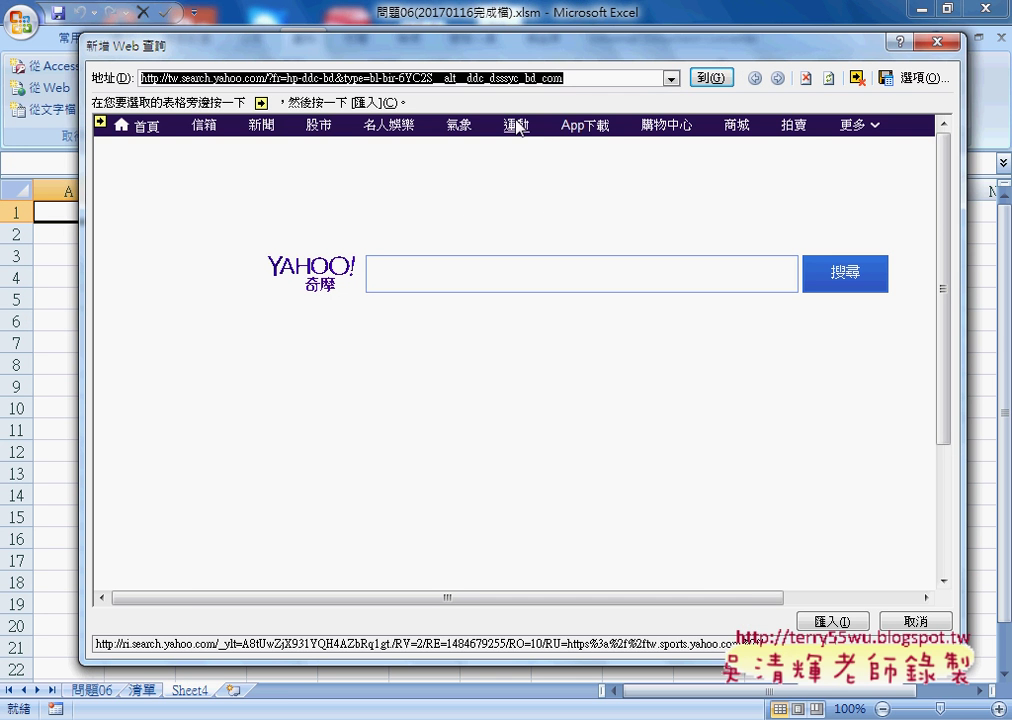
pyautogui.rightClick(475, 80)
pyautogui.click(515, 140)
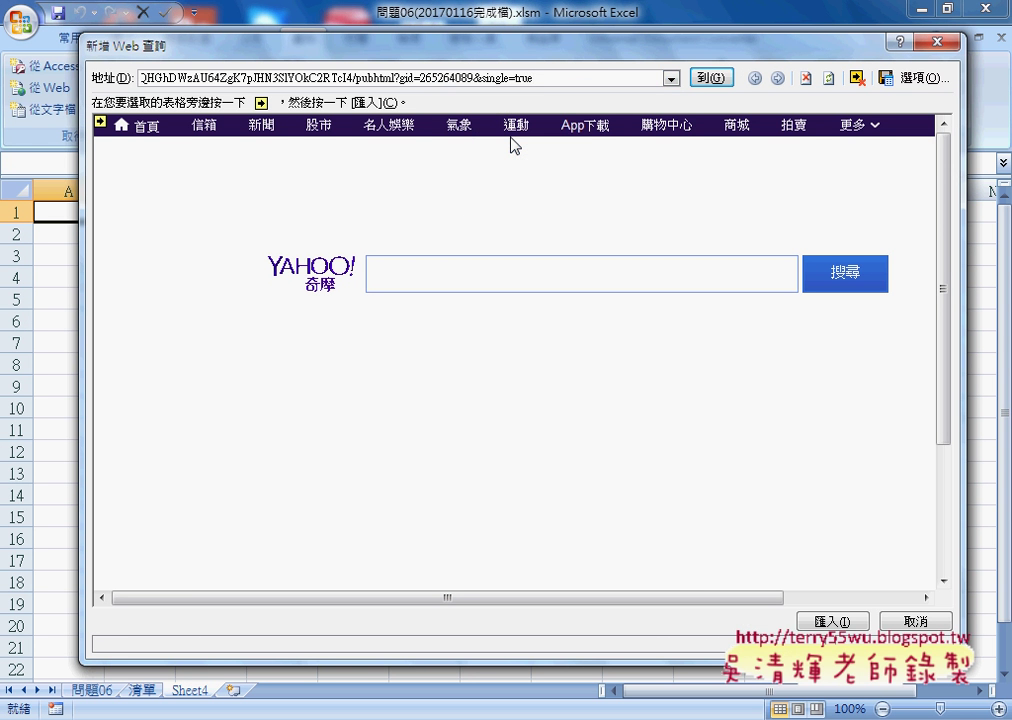
pyautogui.moveTo(530, 78); pyautogui.dragTo(140, 78)
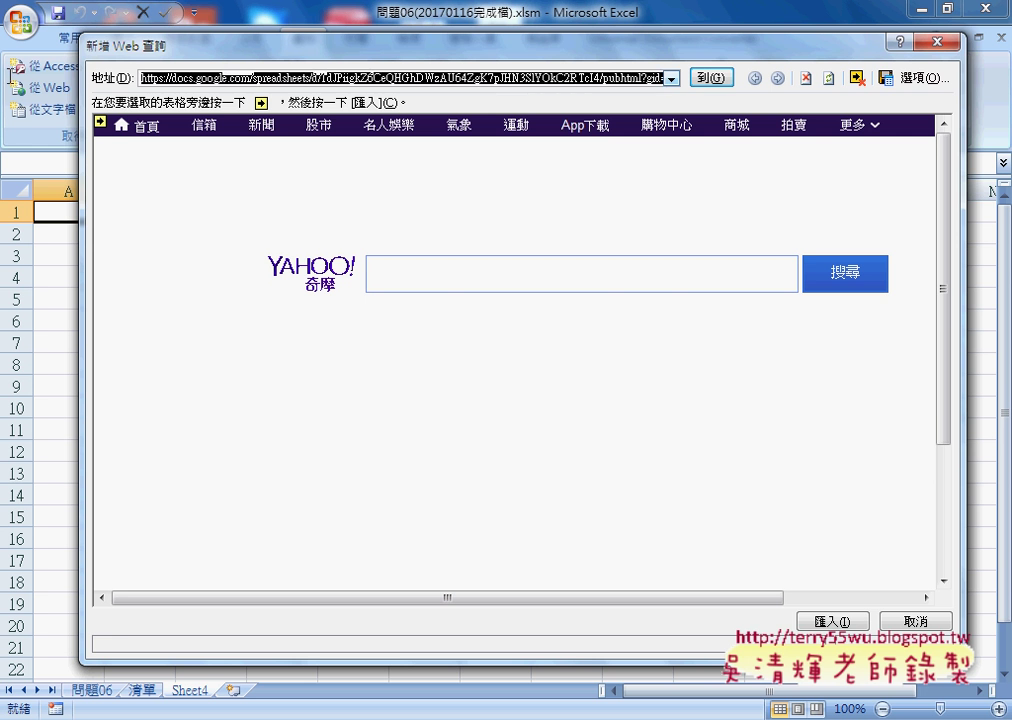
pyautogui.click(718, 79)
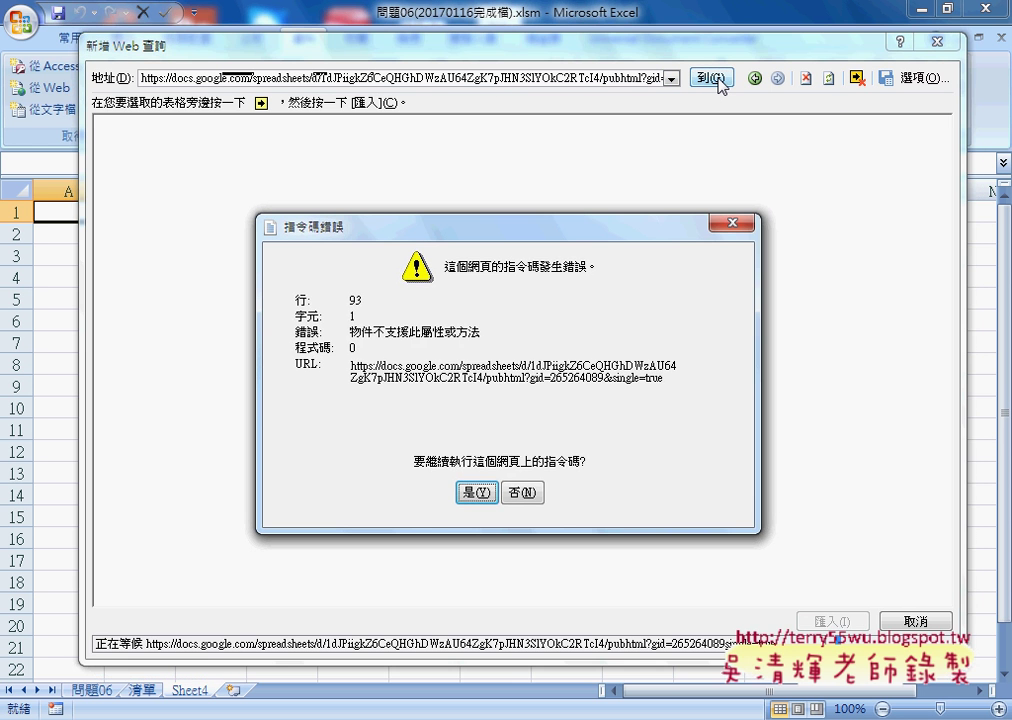
pyautogui.click(473, 494)
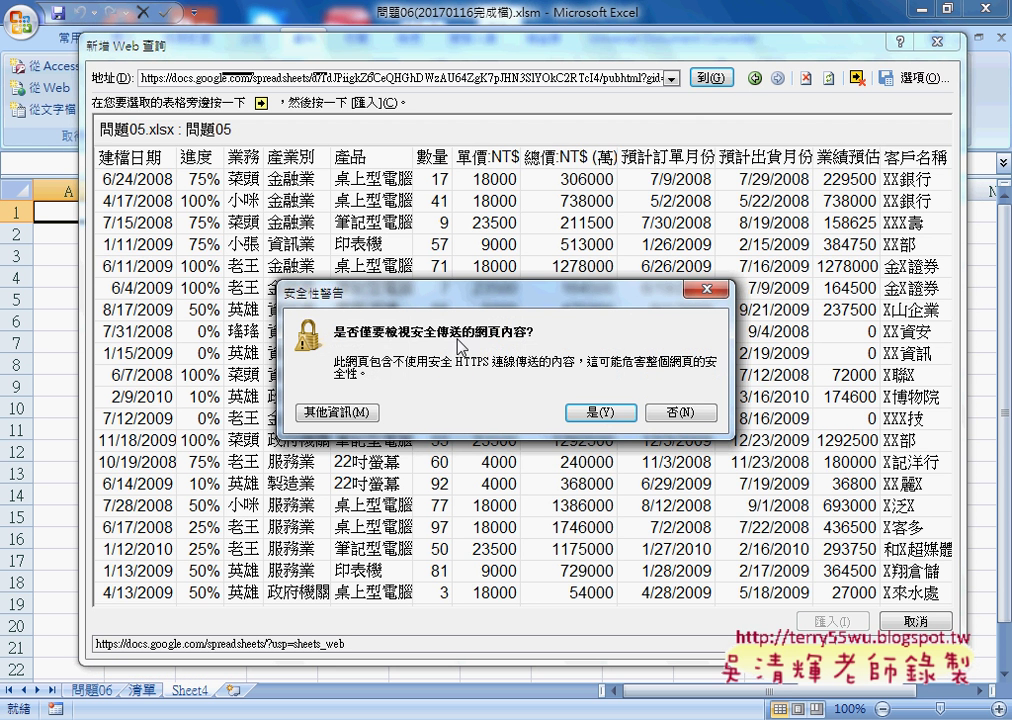
pyautogui.click(603, 414)
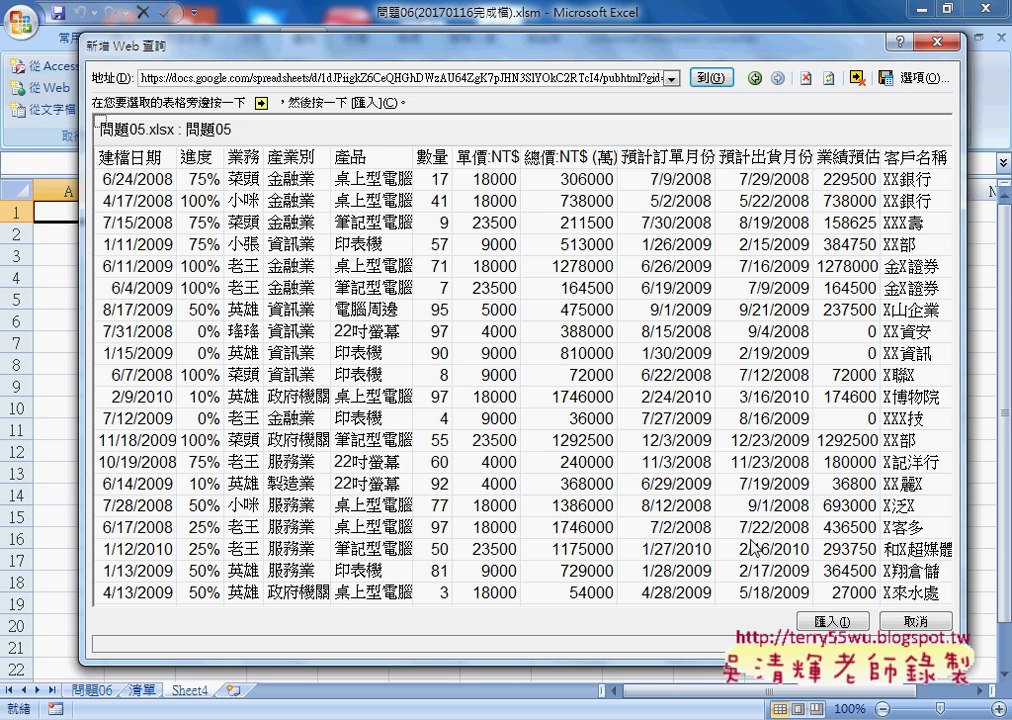
# Import the loaded 問題05 table into Sheet4 at cell =$A$1
pyautogui.click(843, 622)
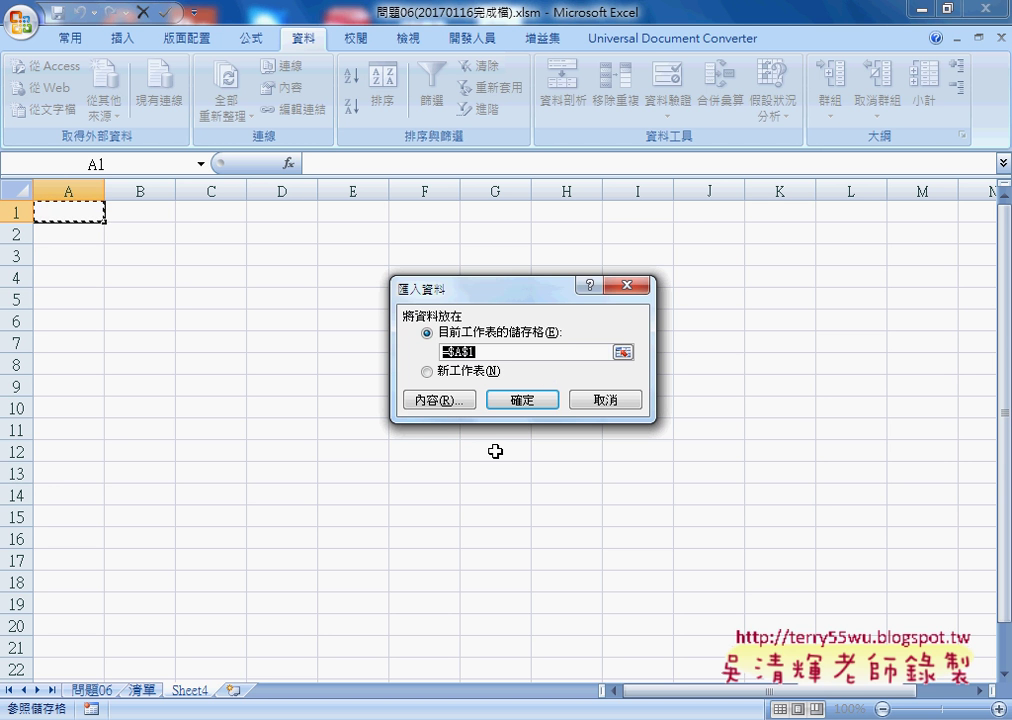
pyautogui.click(521, 400)
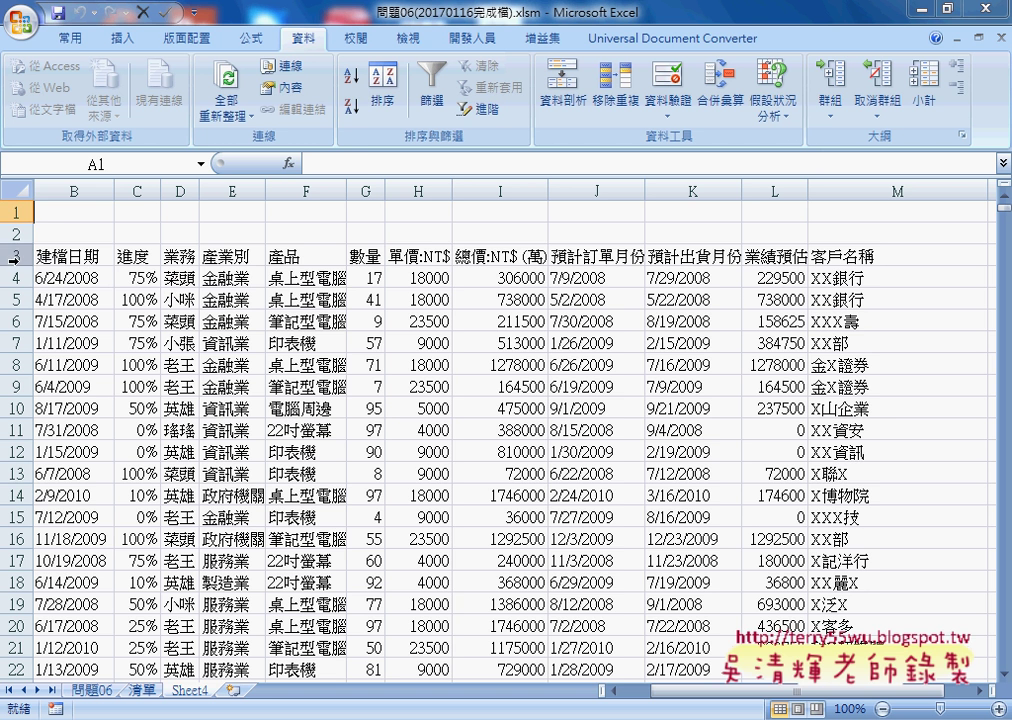
# Check the data extent, then delete the empty rows 1 and 2
pyautogui.click(62, 256)
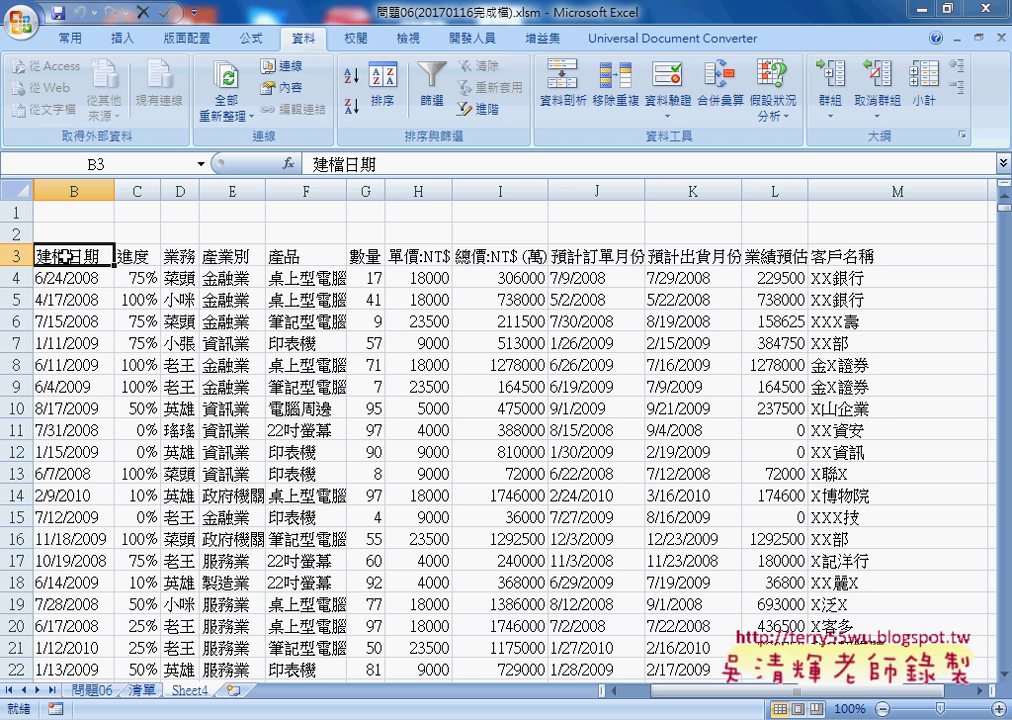
pyautogui.hotkey('ctrl', 'Down')
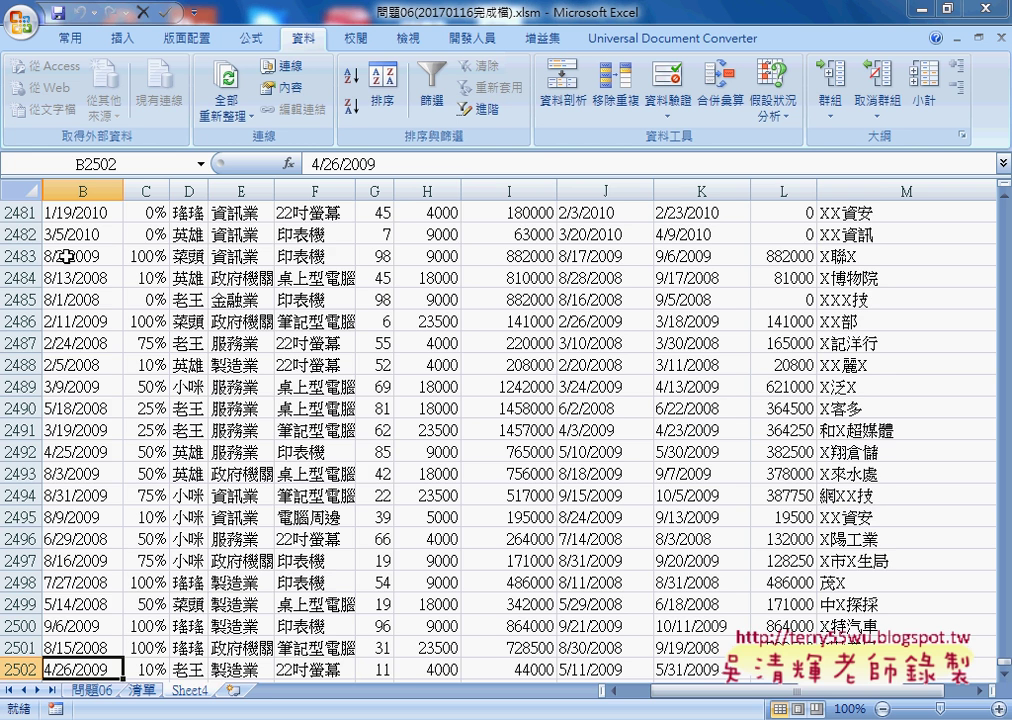
pyautogui.hotkey('ctrl', 'Up')
pyautogui.scroll(1, 60, 200)
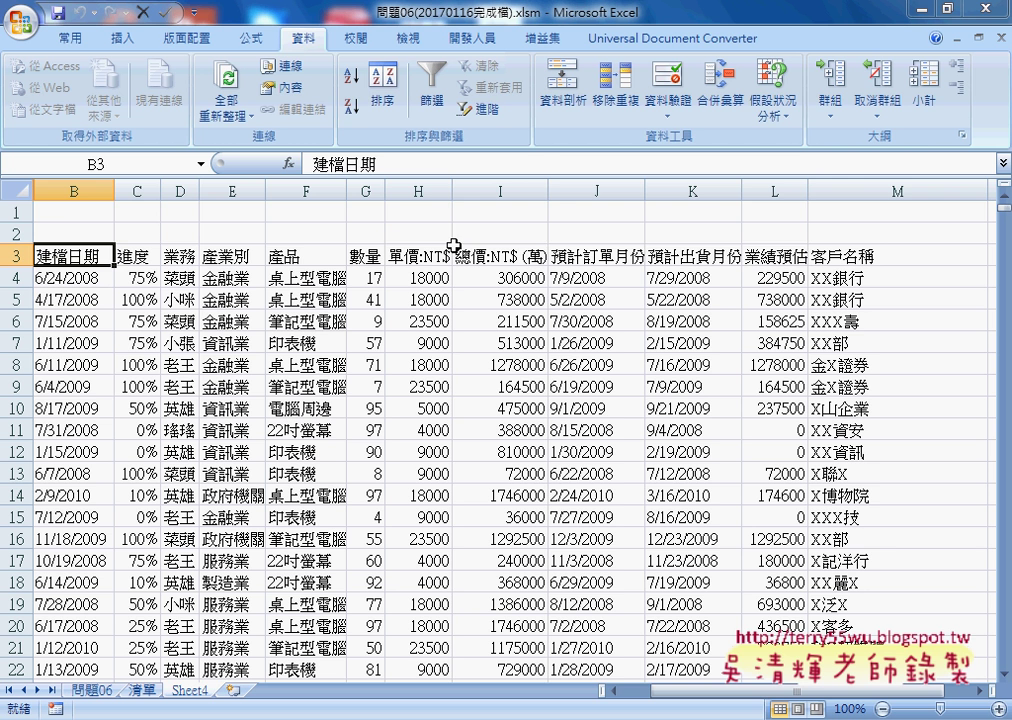
pyautogui.click(20, 212)
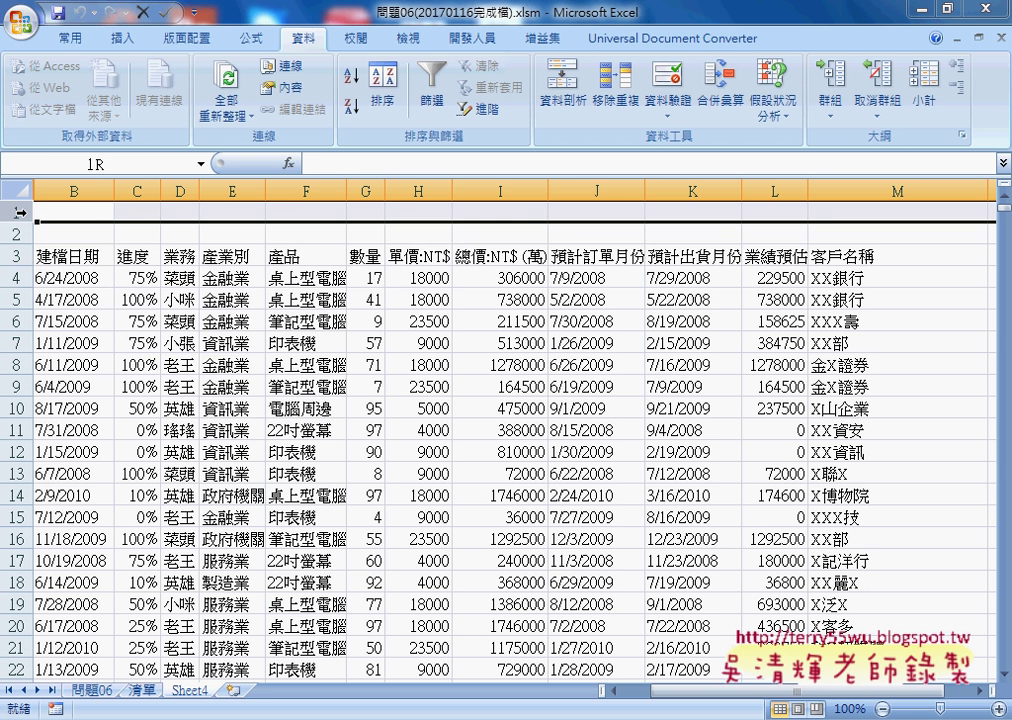
pyautogui.moveTo(20, 212); pyautogui.dragTo(20, 233)
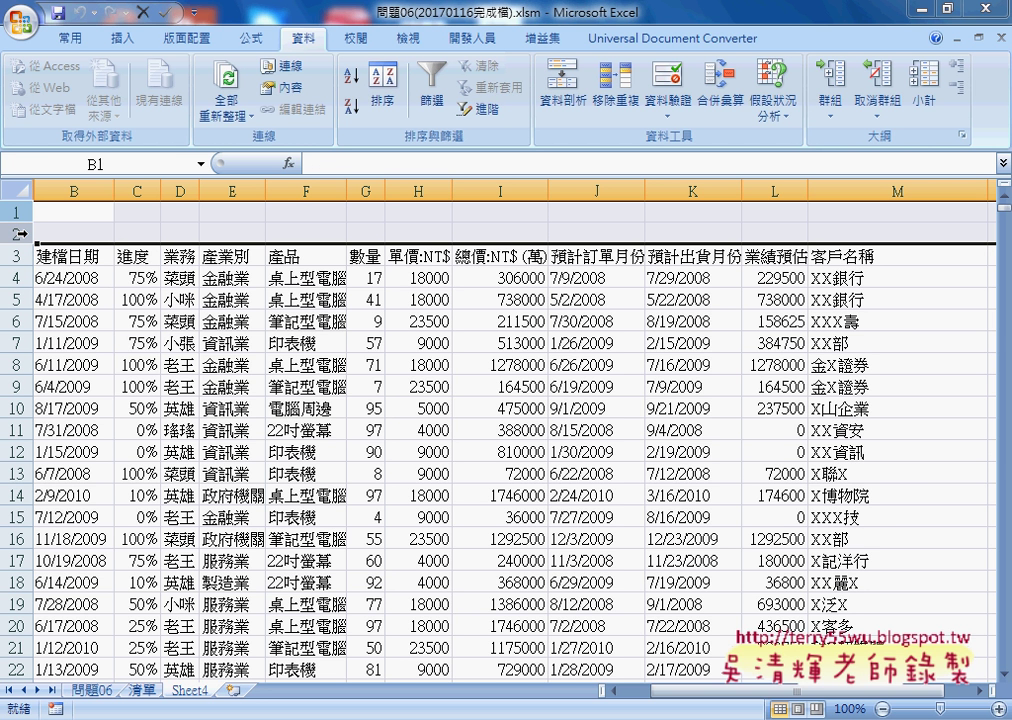
pyautogui.rightClick(171, 222)
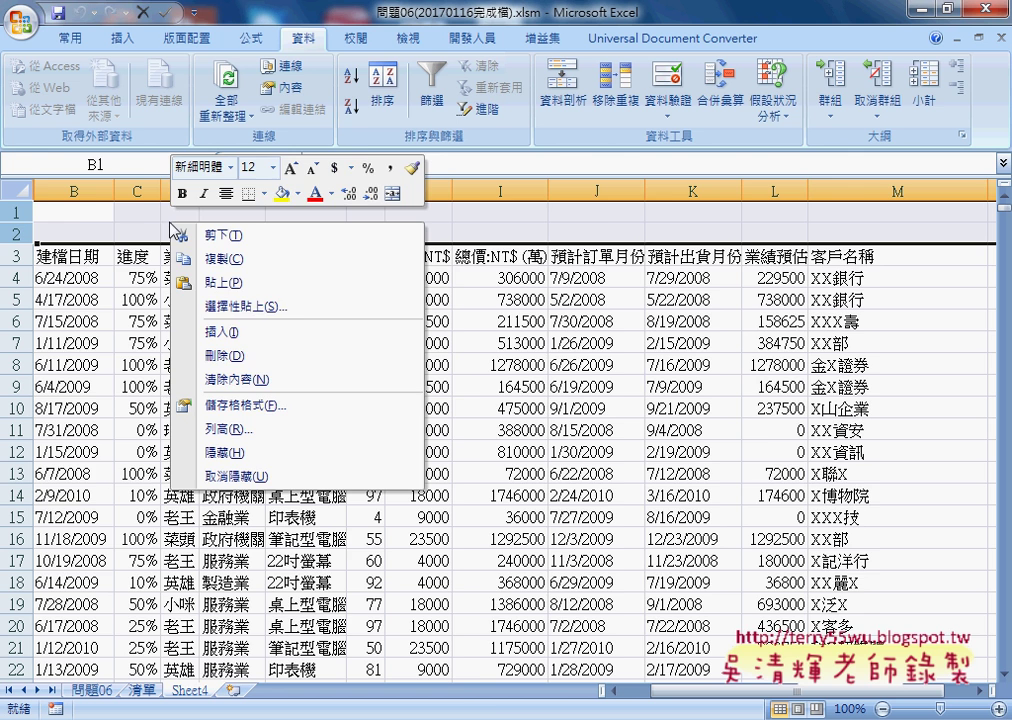
pyautogui.click(238, 358)
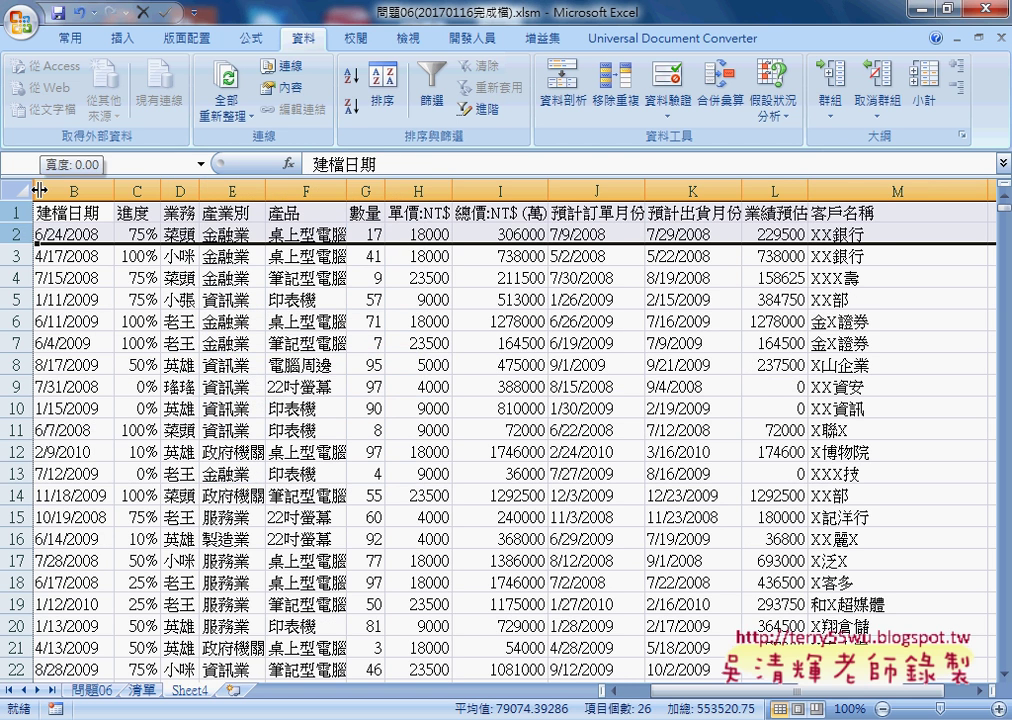
# Reveal and delete the numbering column A, then select columns A through L
pyautogui.moveTo(37, 191); pyautogui.dragTo(88, 191)
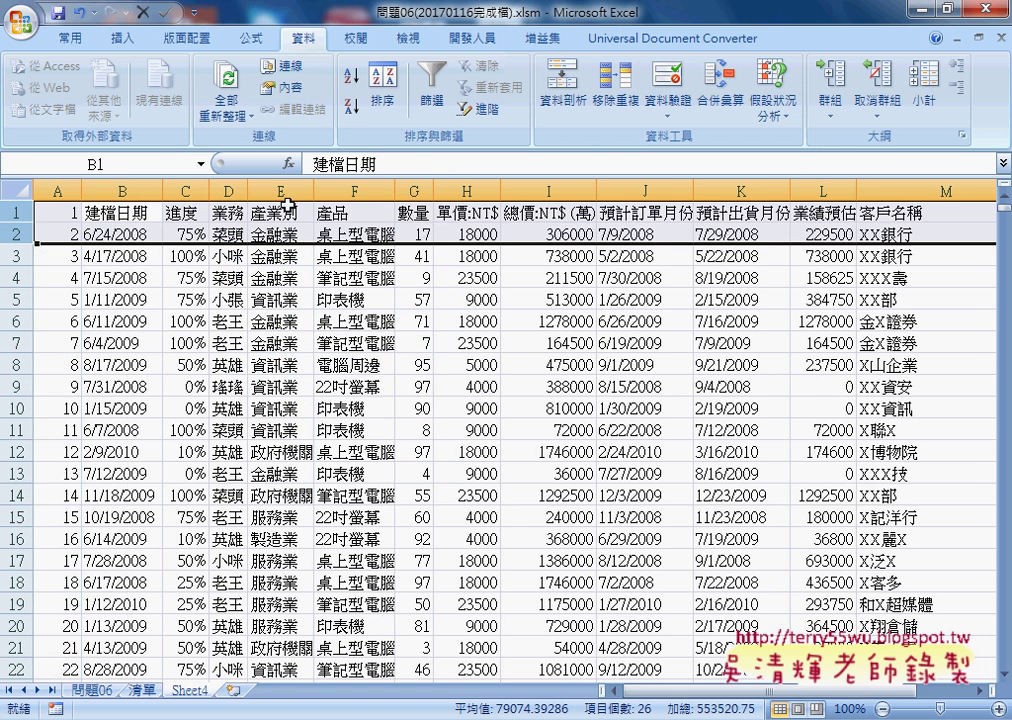
pyautogui.click(57, 187)
pyautogui.rightClick(47, 198)
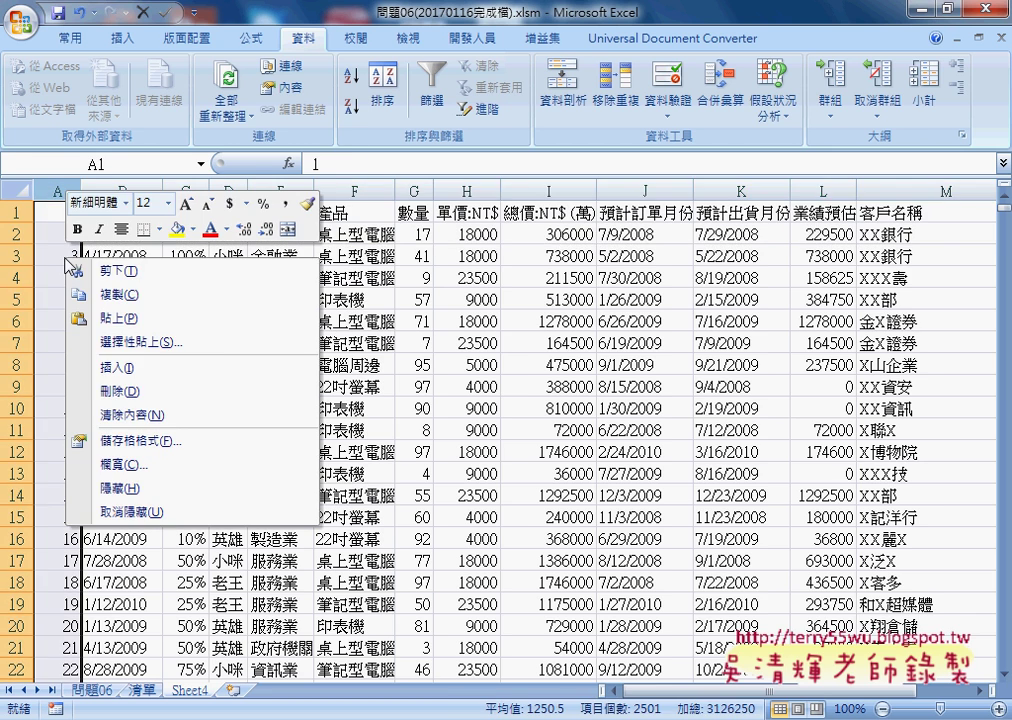
pyautogui.click(110, 391)
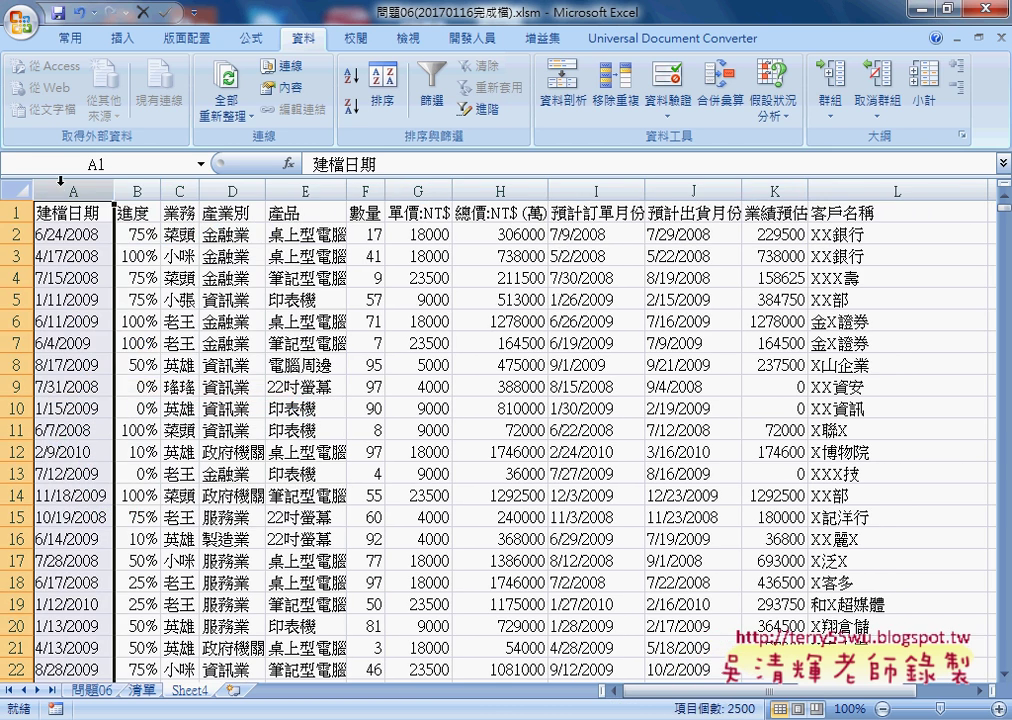
pyautogui.moveTo(61, 190); pyautogui.dragTo(822, 196)
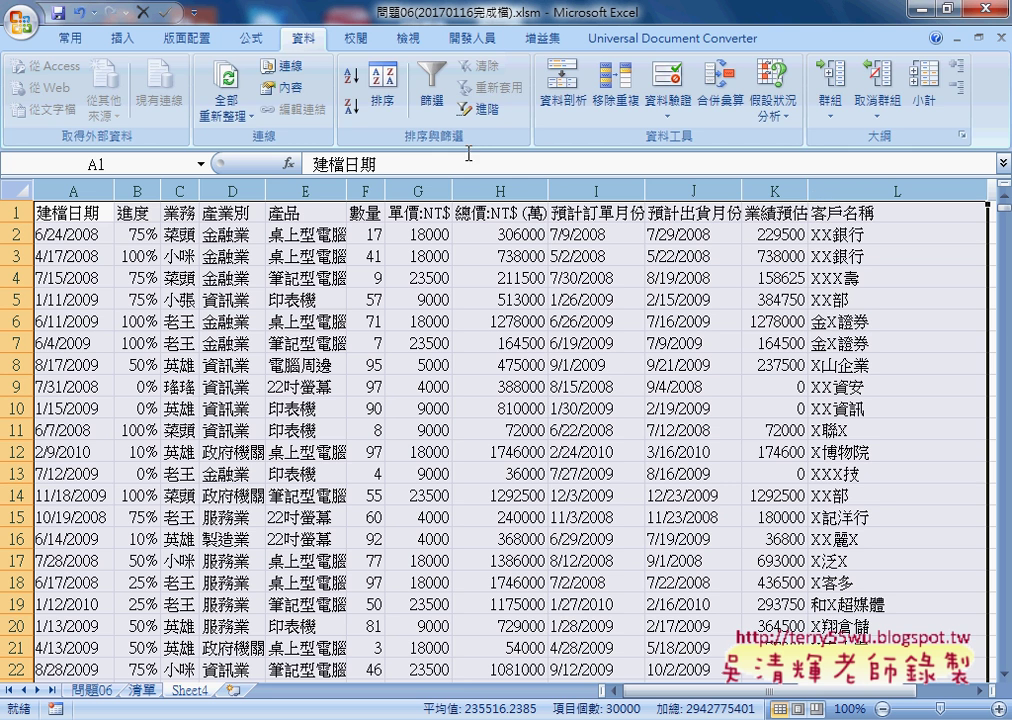
# Autofit columns A to L with 格式 > 自動調整欄寬, select A1, and add Sheet5
pyautogui.click(68, 40)
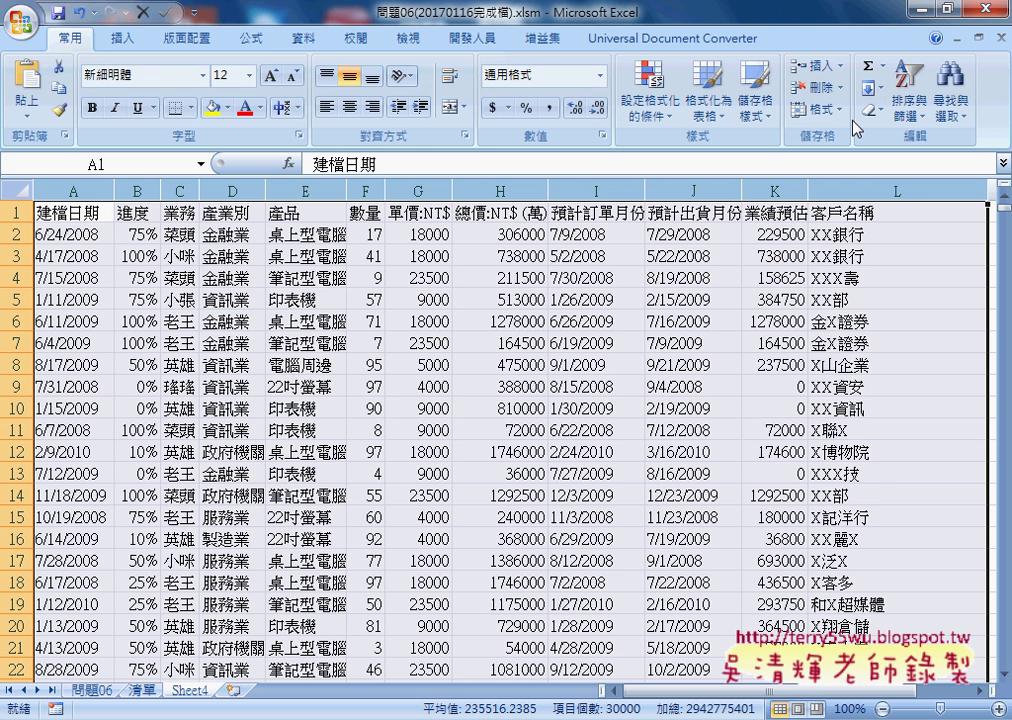
pyautogui.click(814, 109)
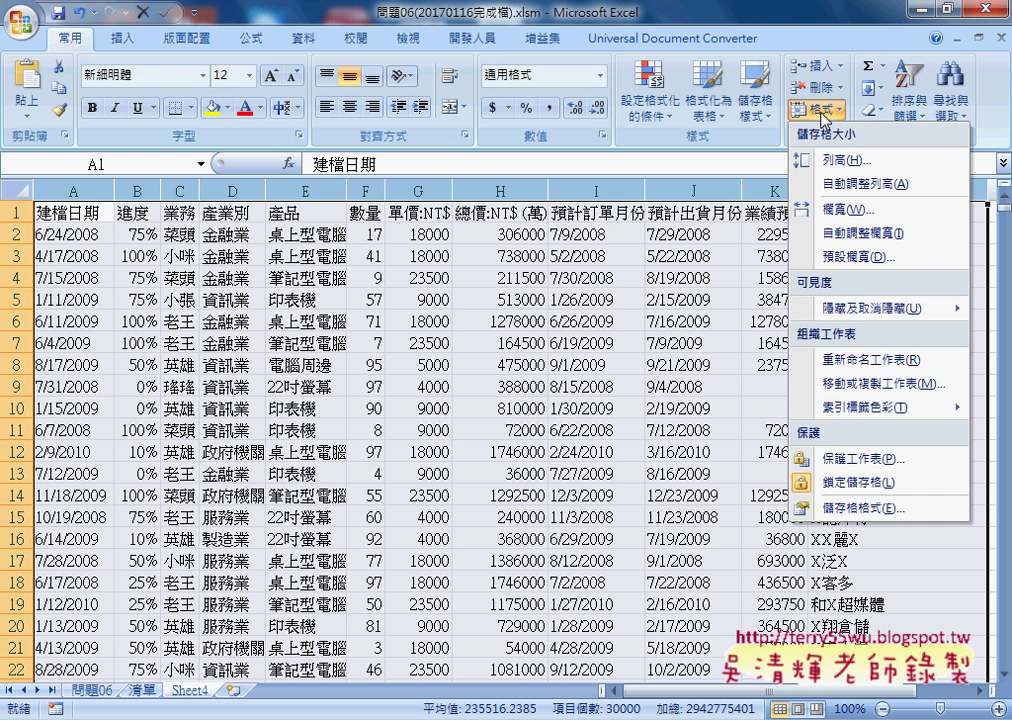
pyautogui.click(851, 236)
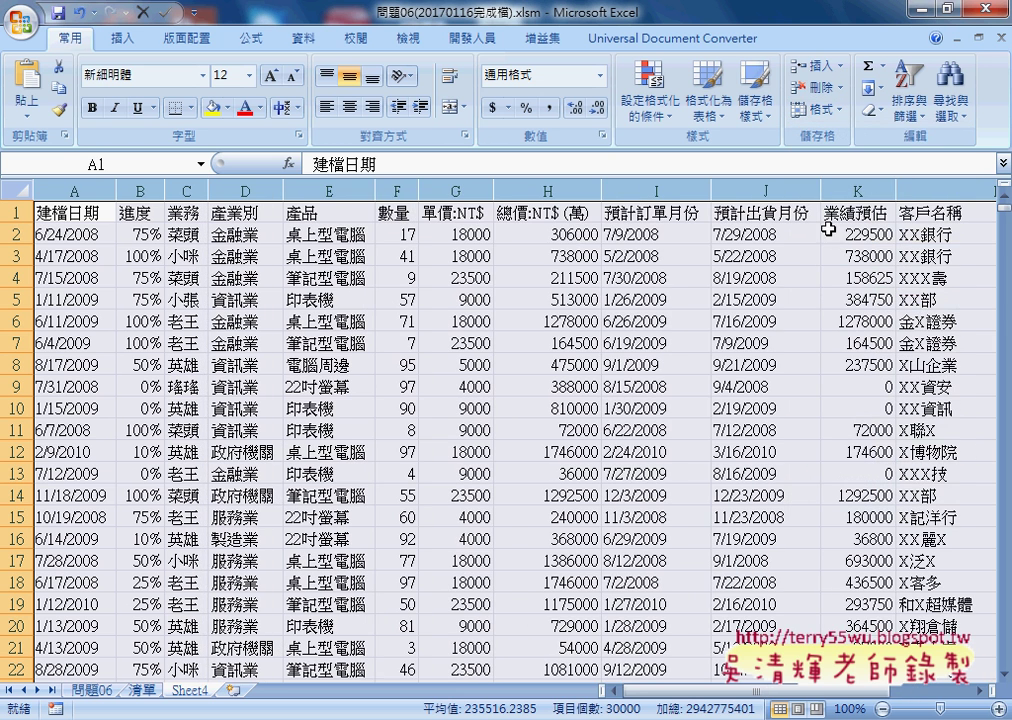
pyautogui.click(60, 212)
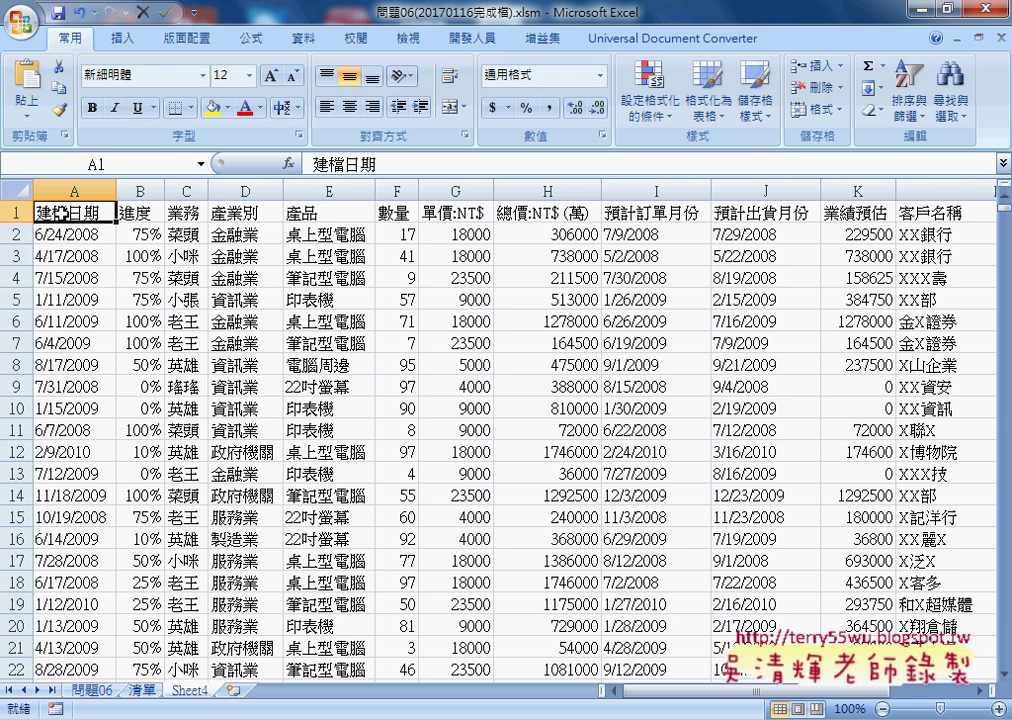
pyautogui.click(236, 691)
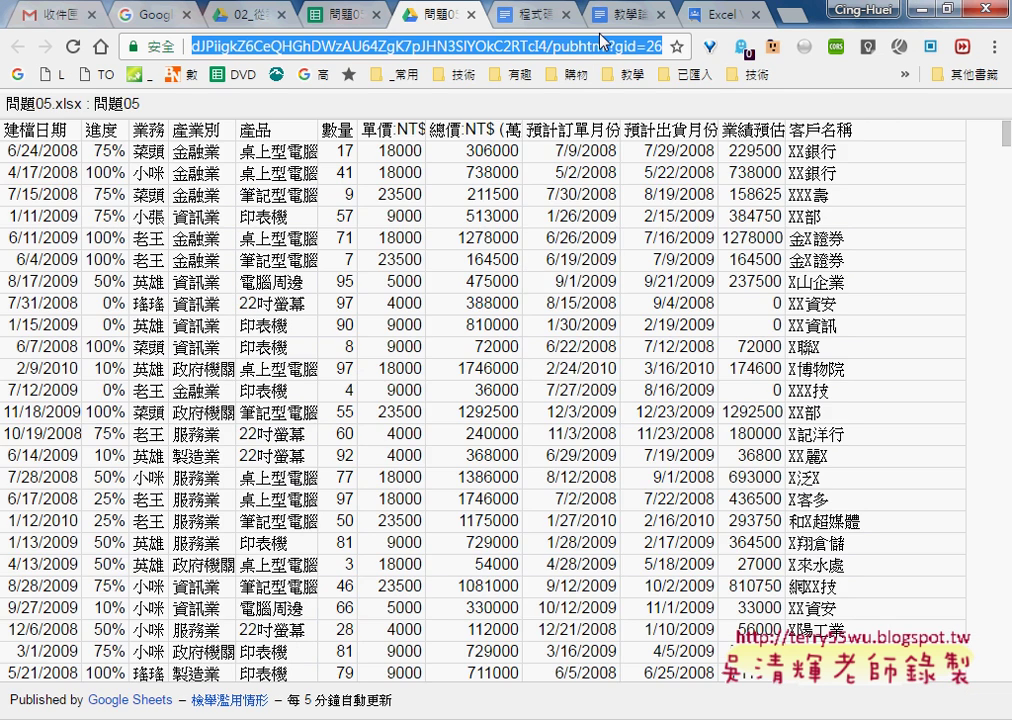
pyautogui.click(540, 15)
pyautogui.scroll(-1, 459, 319)
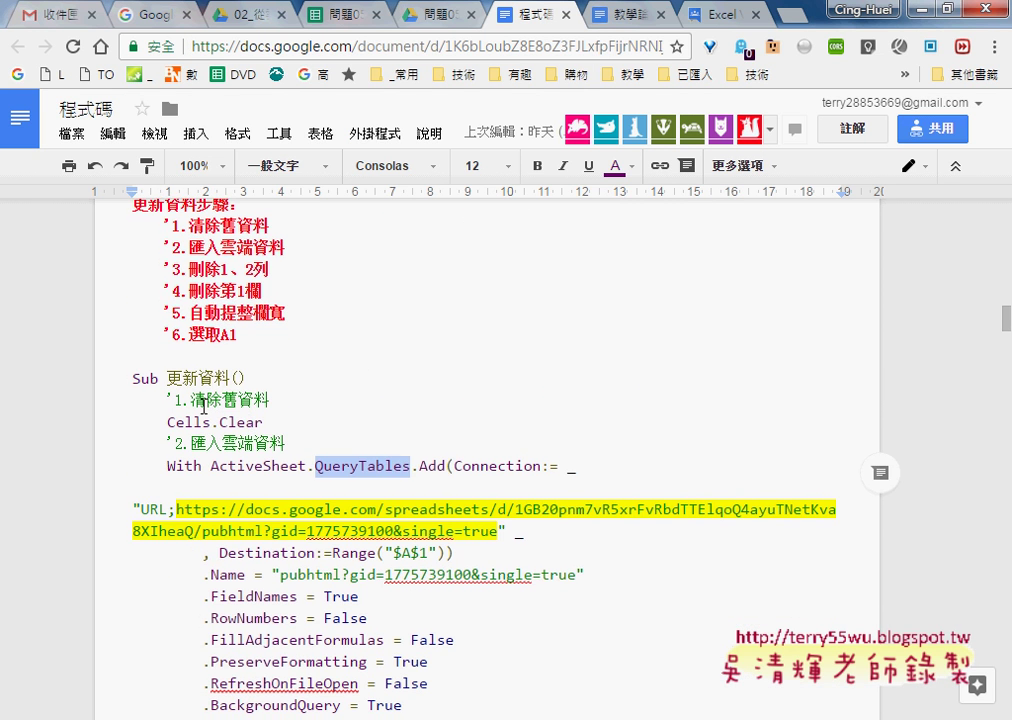
pyautogui.moveTo(167, 378); pyautogui.dragTo(229, 380)
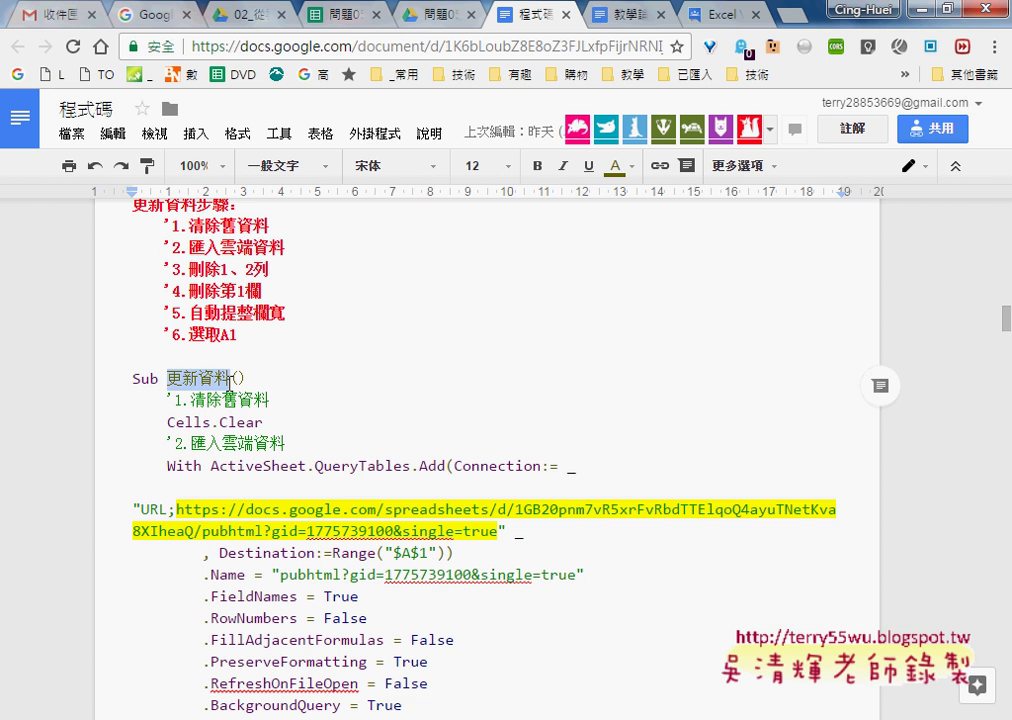
pyautogui.scroll(-1, 435, 391)
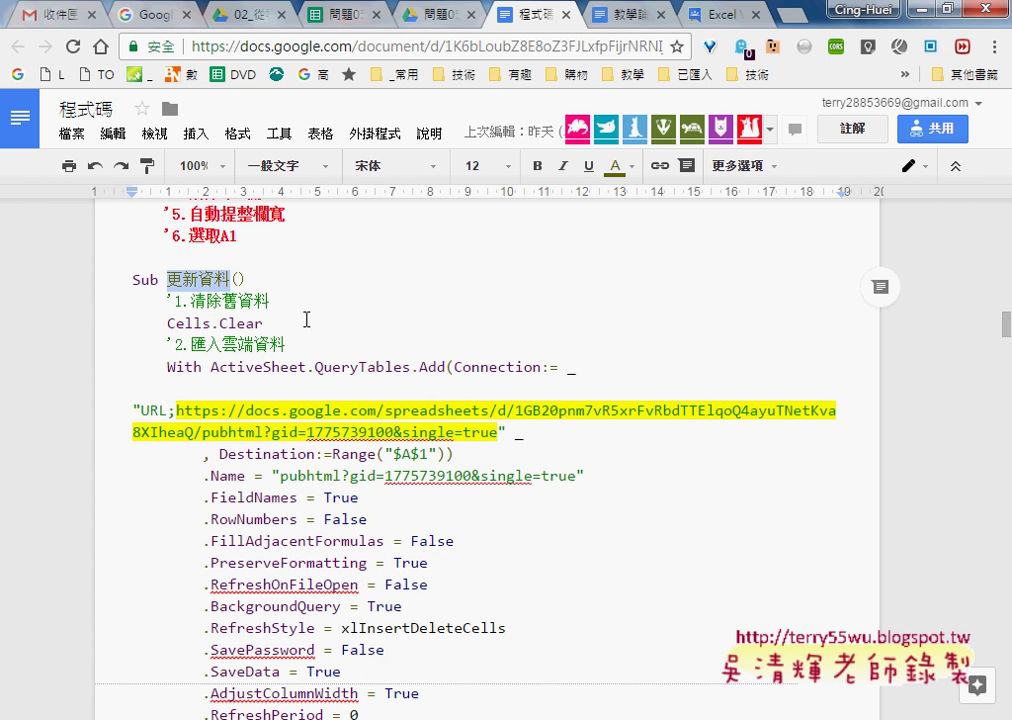
pyautogui.moveTo(167, 300); pyautogui.dragTo(270, 300)
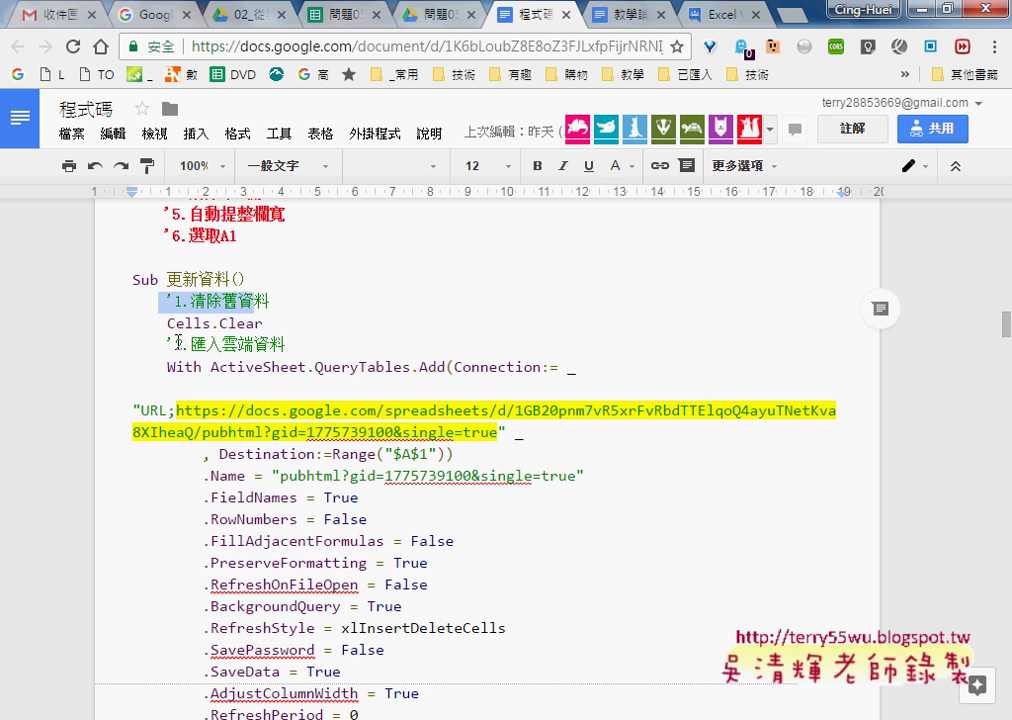
pyautogui.moveTo(174, 344); pyautogui.dragTo(339, 343)
pyautogui.scroll(-1, 250, 278)
pyautogui.scroll(-2, 287, 351)
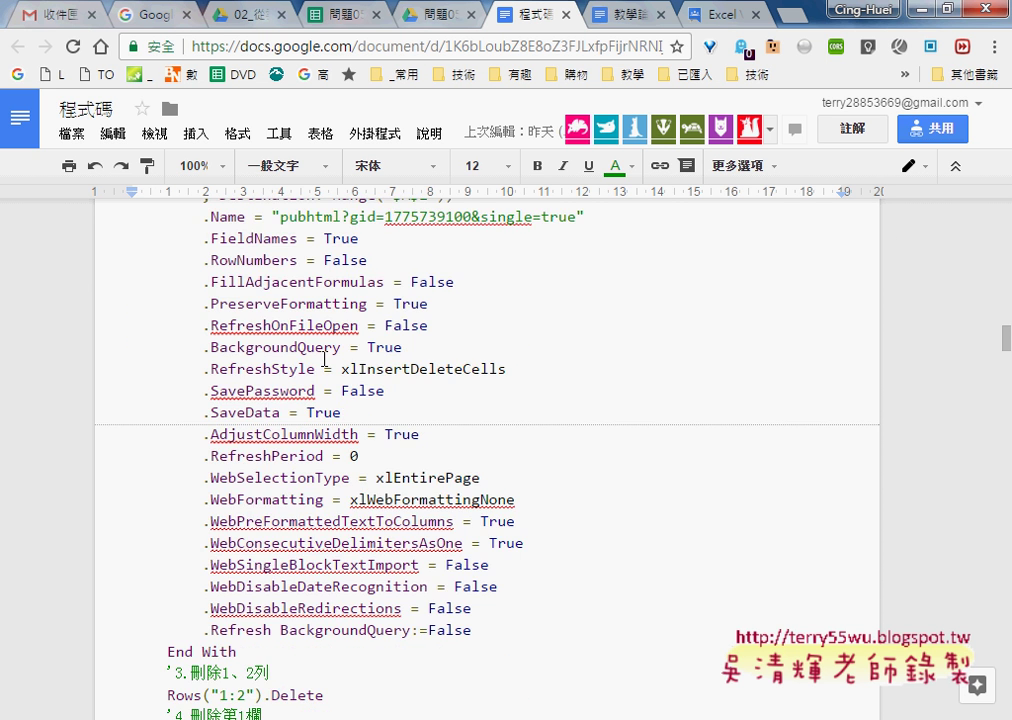
pyautogui.scroll(-3, 391, 300)
pyautogui.moveTo(167, 339); pyautogui.dragTo(270, 339)
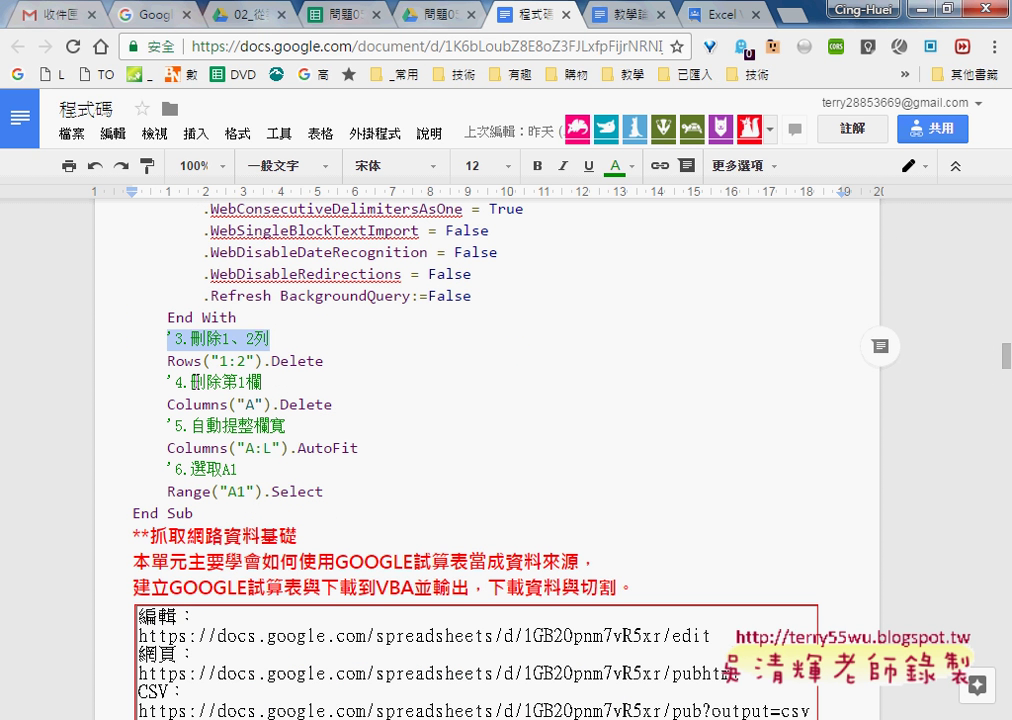
pyautogui.click(197, 469)
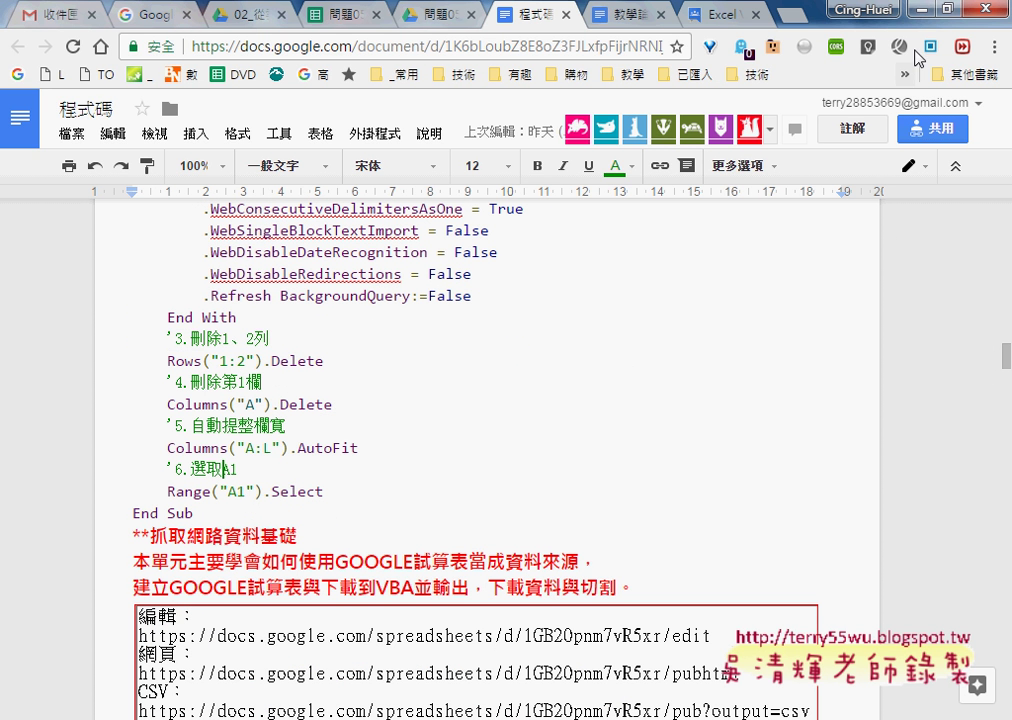
pyautogui.scroll(1, 452, 378)
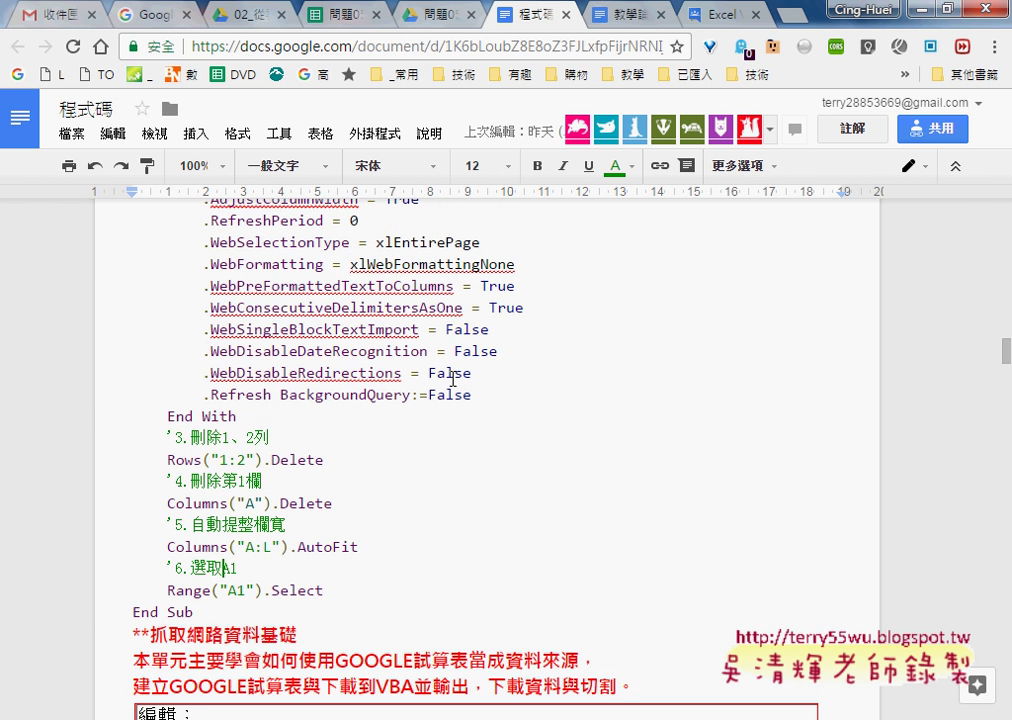
pyautogui.click(243, 457)
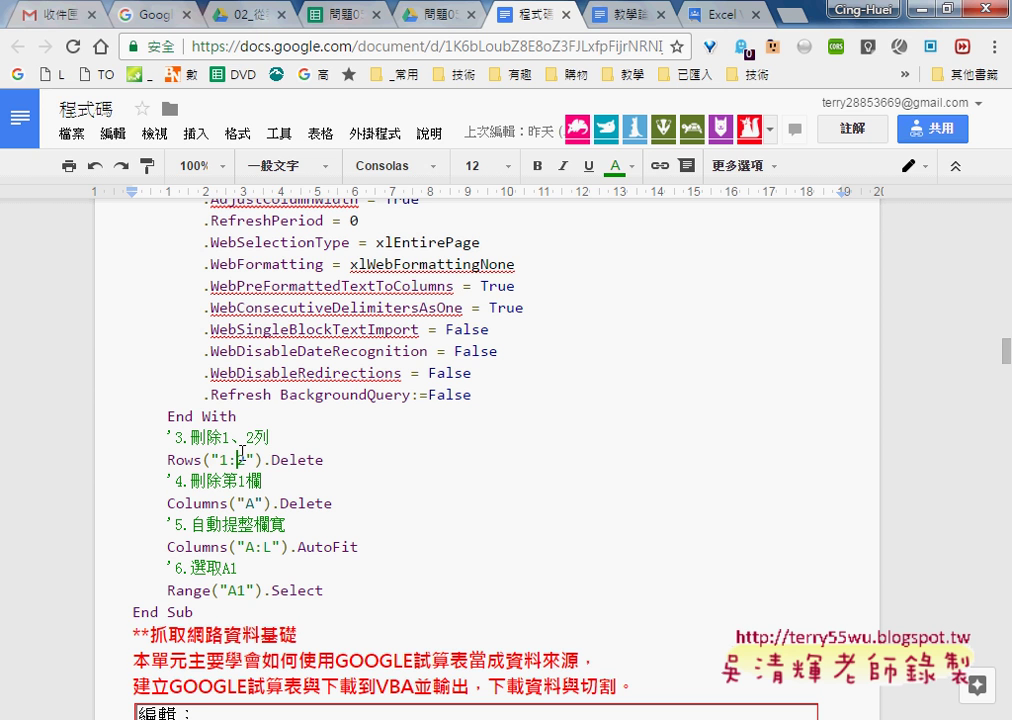
pyautogui.hotkey('alt', 'Tab')
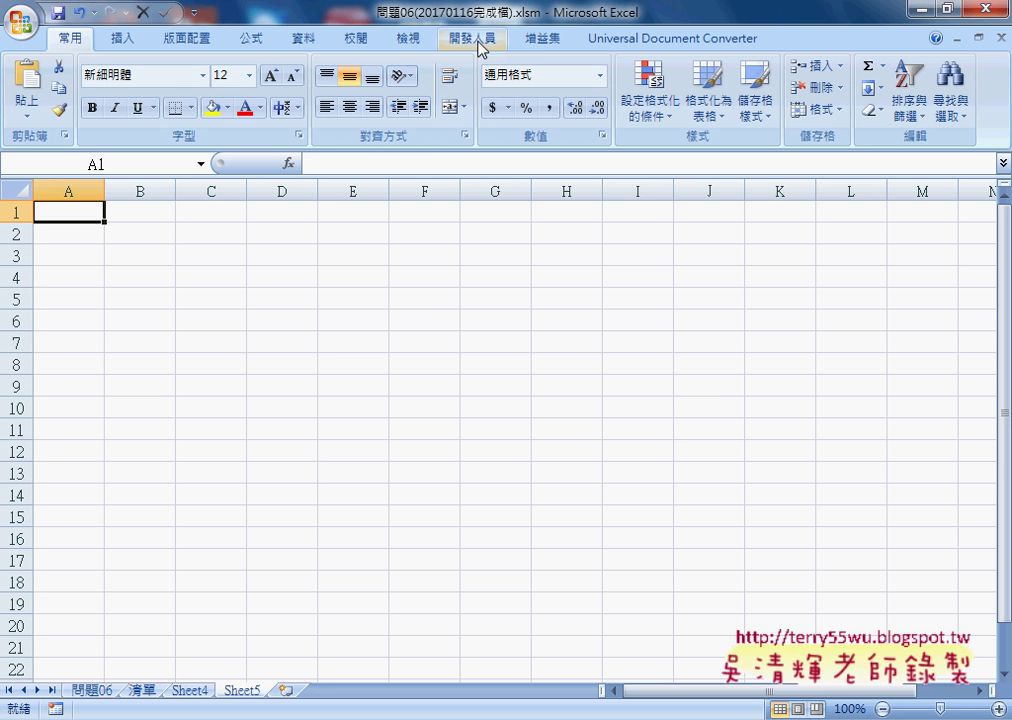
# Start recording a new macro named 更新資料2 from the Developer tab
pyautogui.click(478, 48)
pyautogui.click(165, 64)
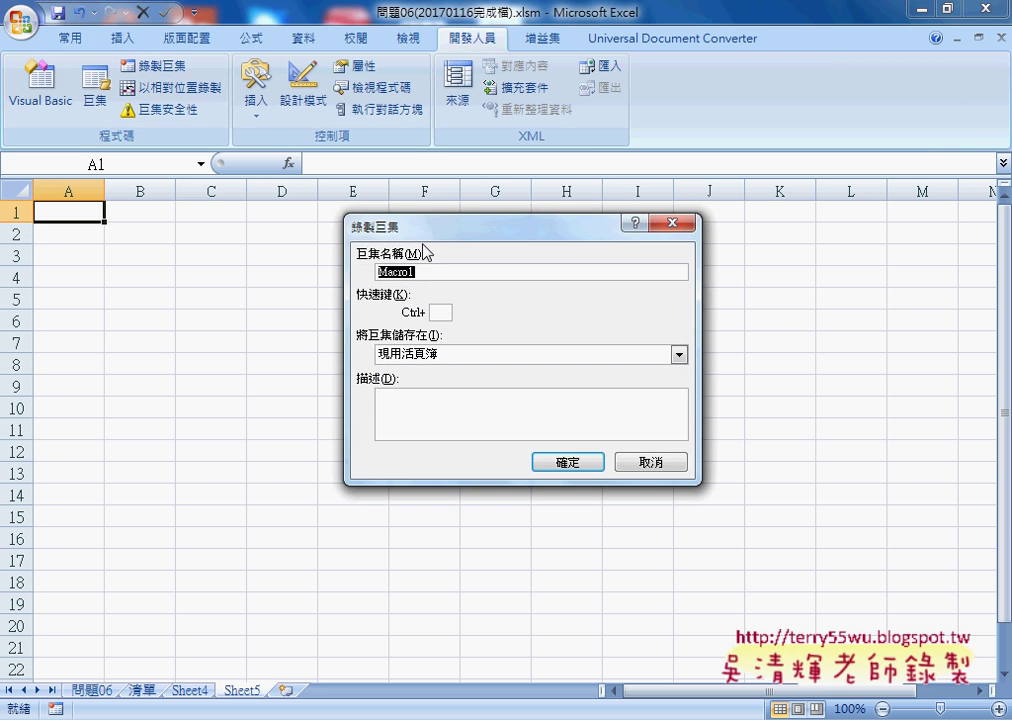
pyautogui.rightClick(425, 272)
pyautogui.click(450, 332)
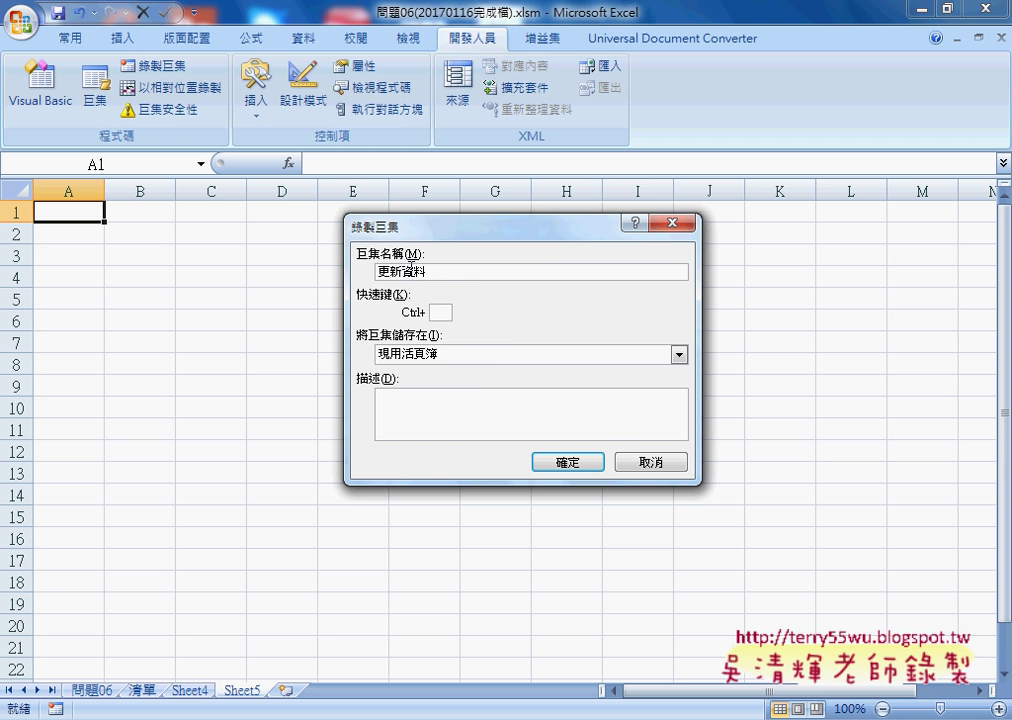
pyautogui.click(568, 463)
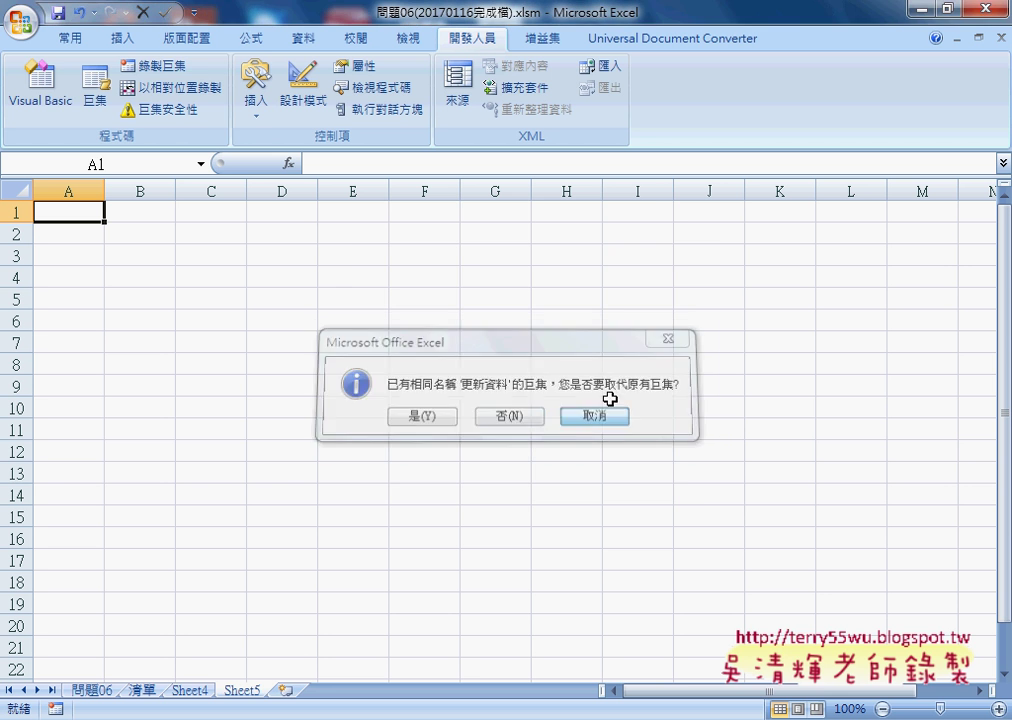
pyautogui.click(596, 416)
pyautogui.click(155, 66)
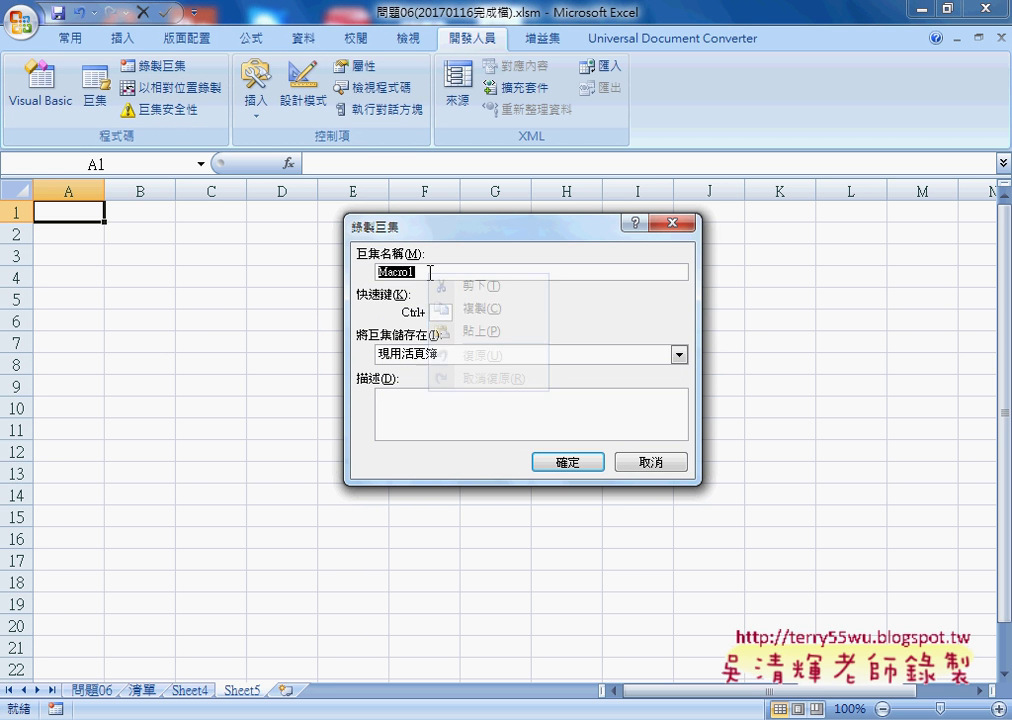
pyautogui.write('更新資料2')
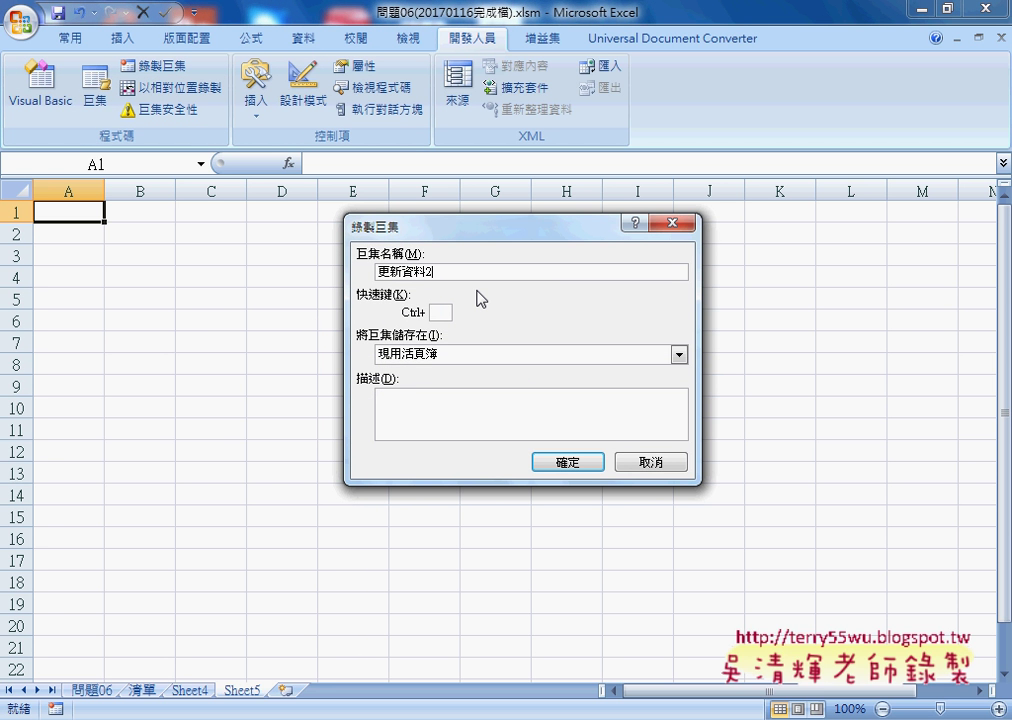
pyautogui.click(568, 463)
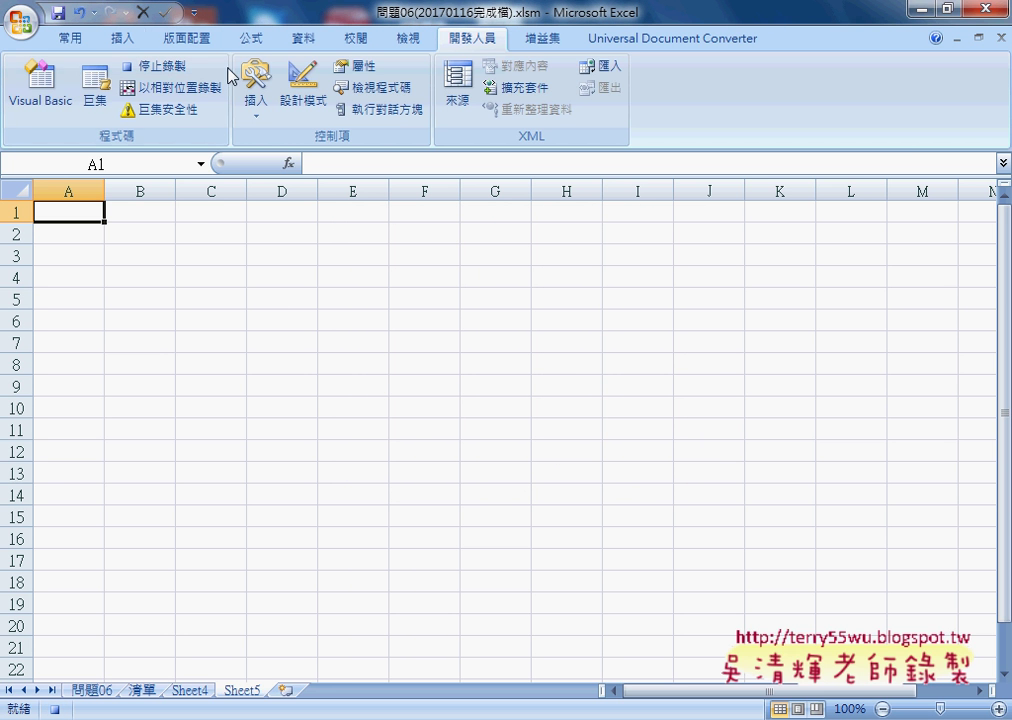
# Start a New Web Query from the Data tab, dismiss the script error, and paste into its address
pyautogui.click(121, 42)
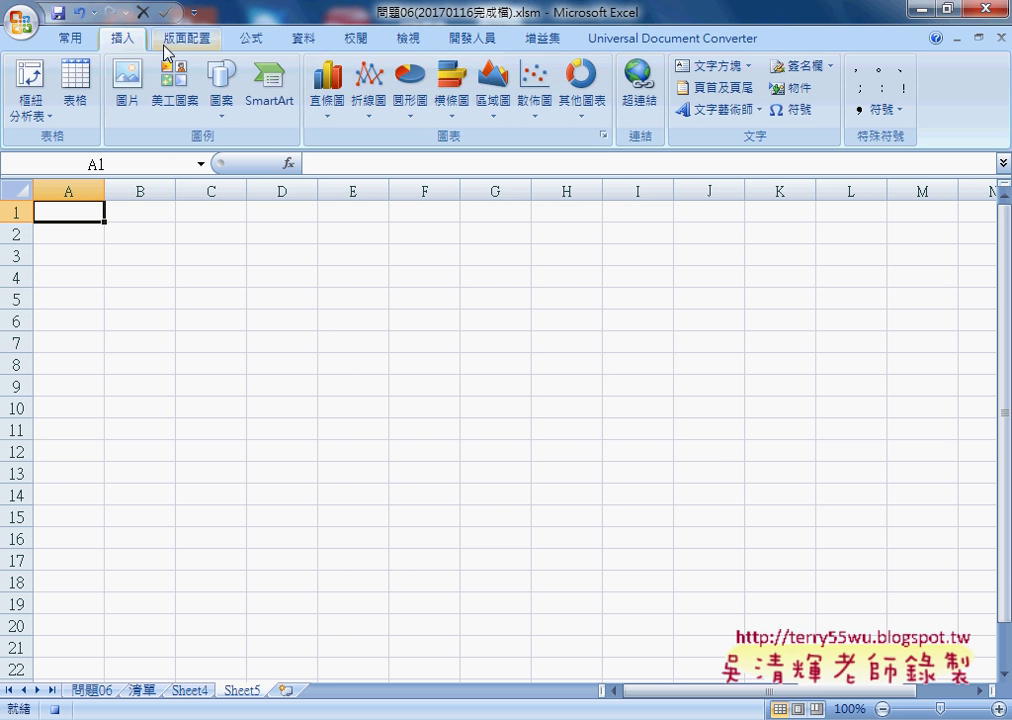
pyautogui.click(302, 38)
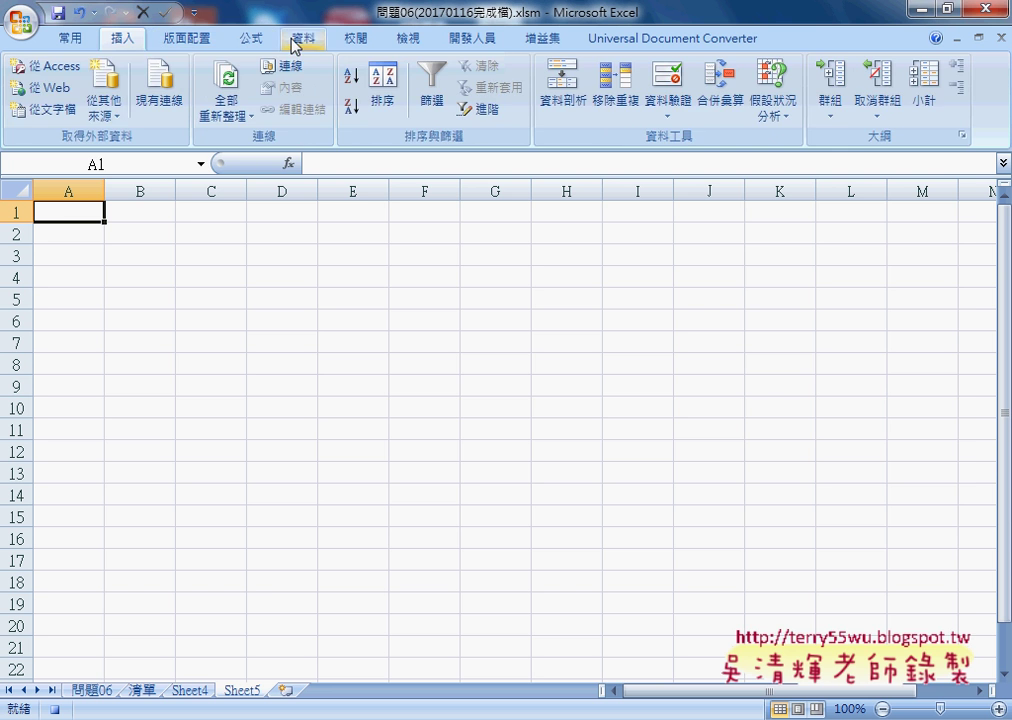
pyautogui.click(40, 88)
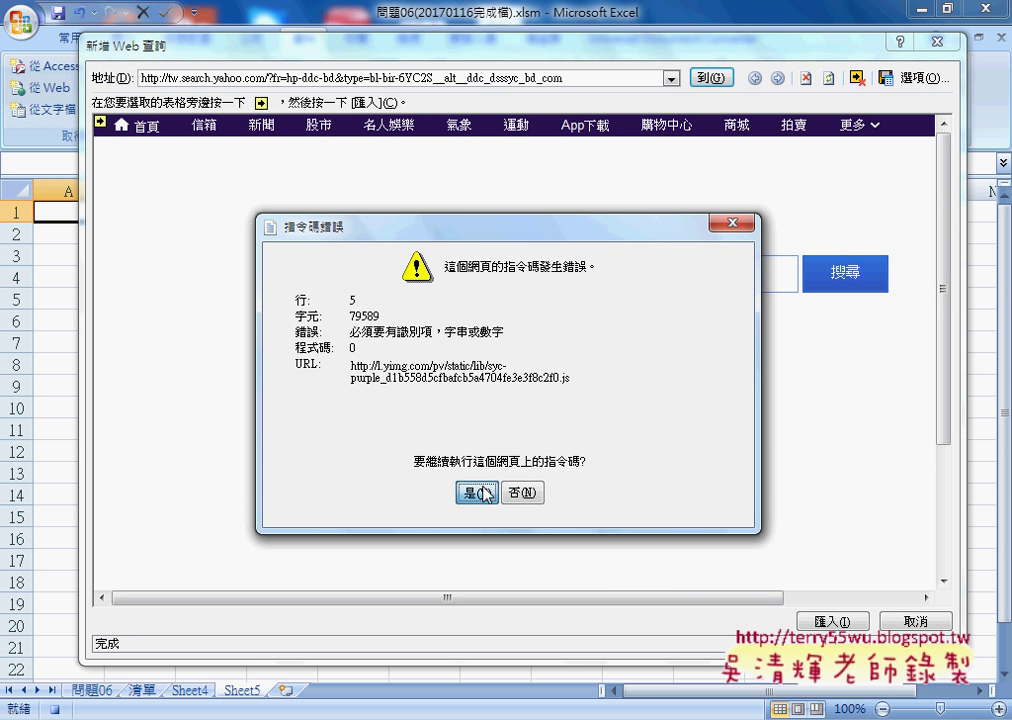
pyautogui.click(480, 489)
pyautogui.rightClick(363, 78)
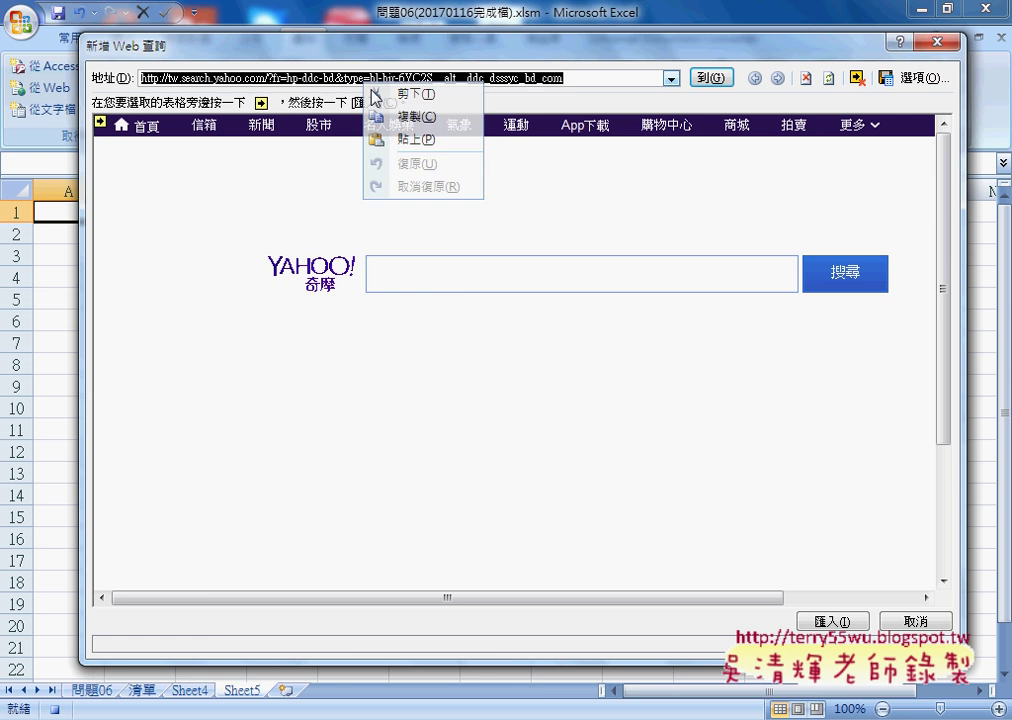
pyautogui.click(402, 140)
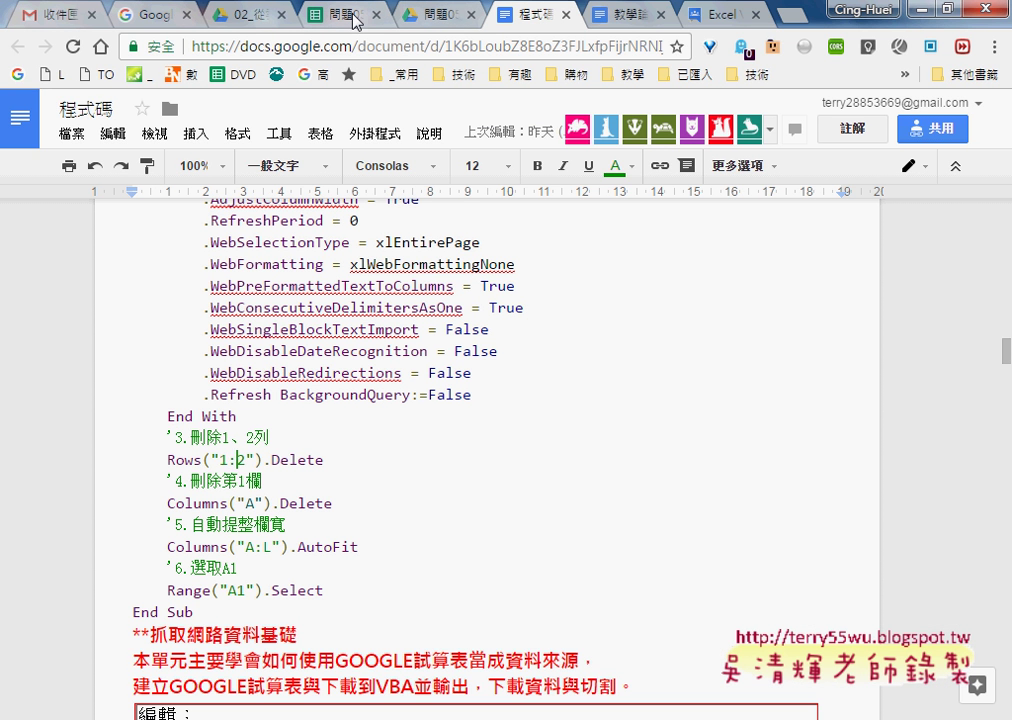
# Select the published 問題05 page's full web address, then the web query's existing address
pyautogui.click(415, 22)
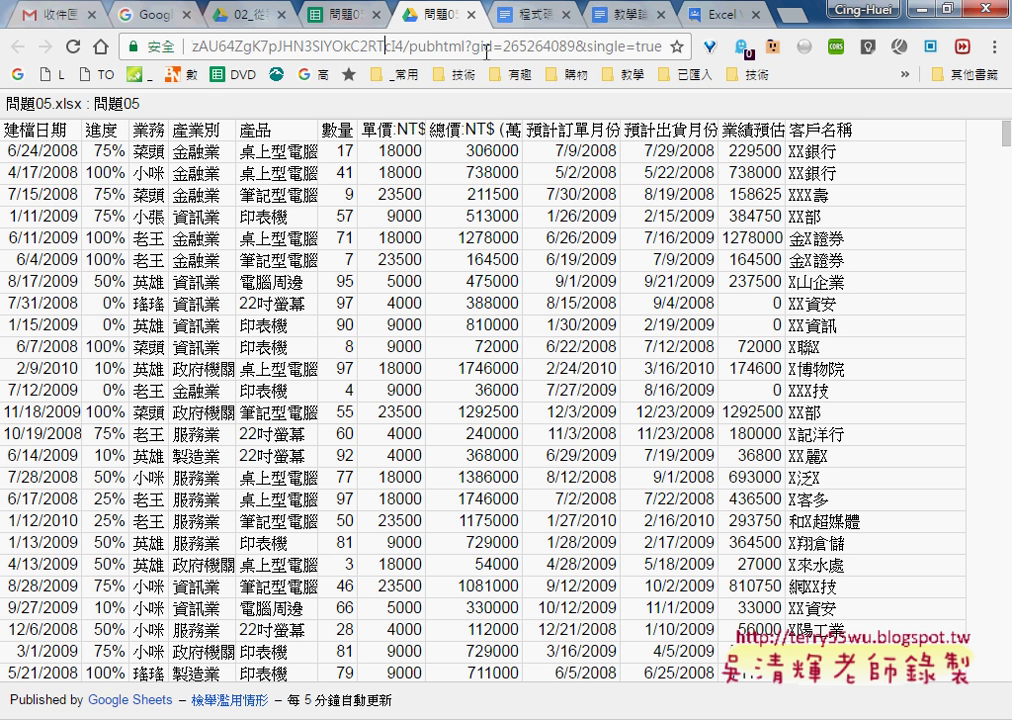
pyautogui.doubleClick(568, 47)
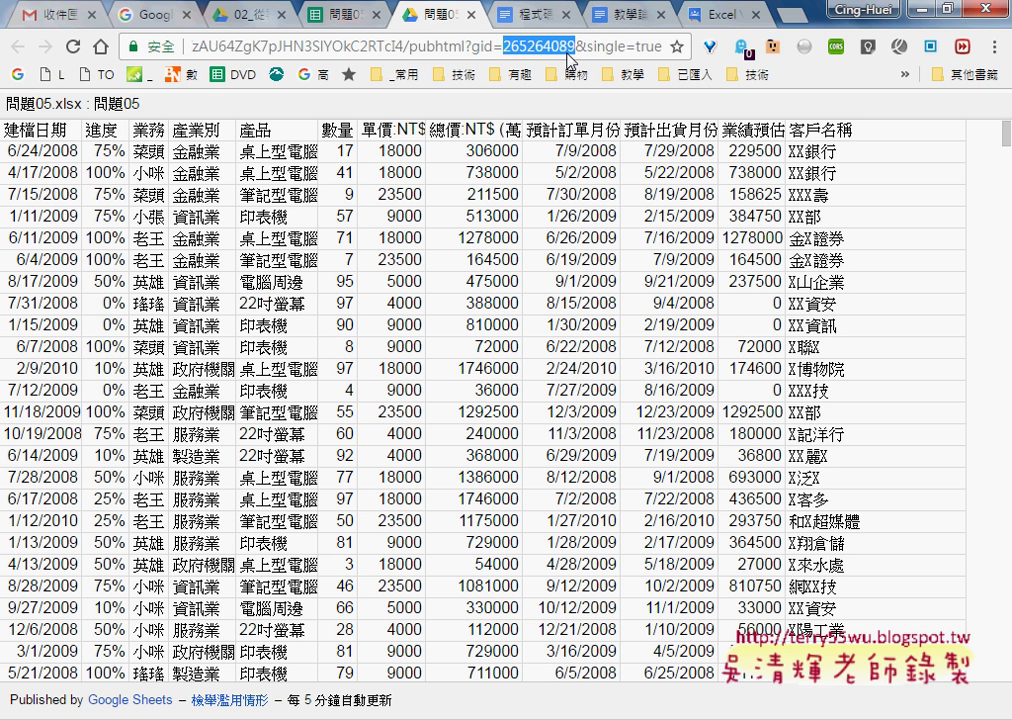
pyautogui.hotkey('ctrl', 'a')
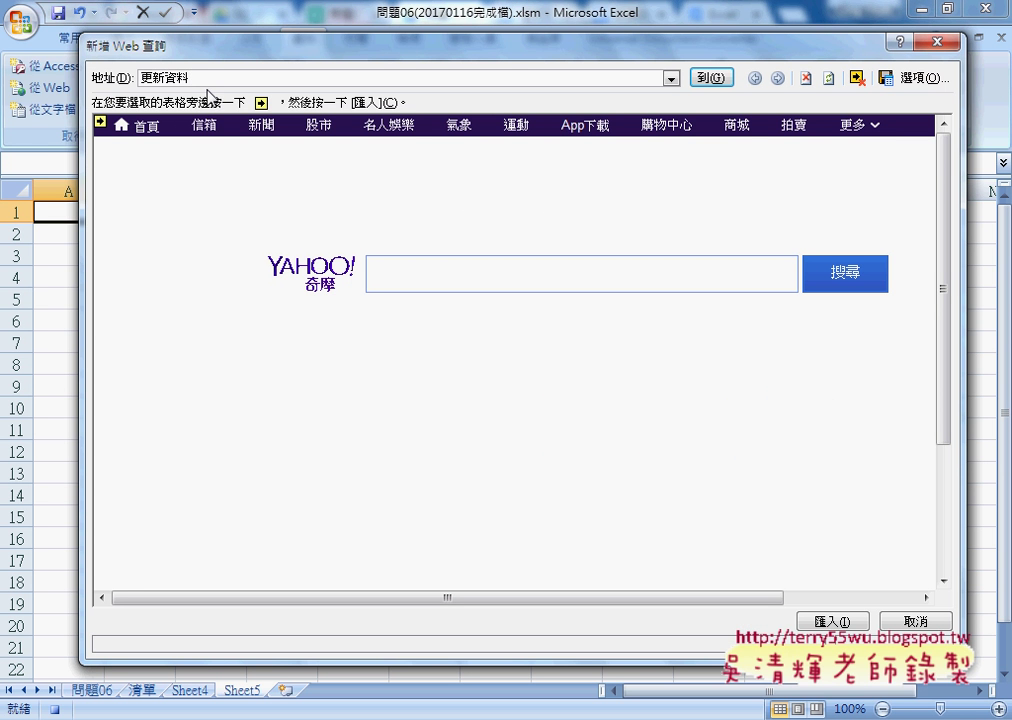
pyautogui.doubleClick(165, 78)
# Load the pasted published 問題05 address in the web query, allow its prompts, and import the table
pyautogui.rightClick(197, 80)
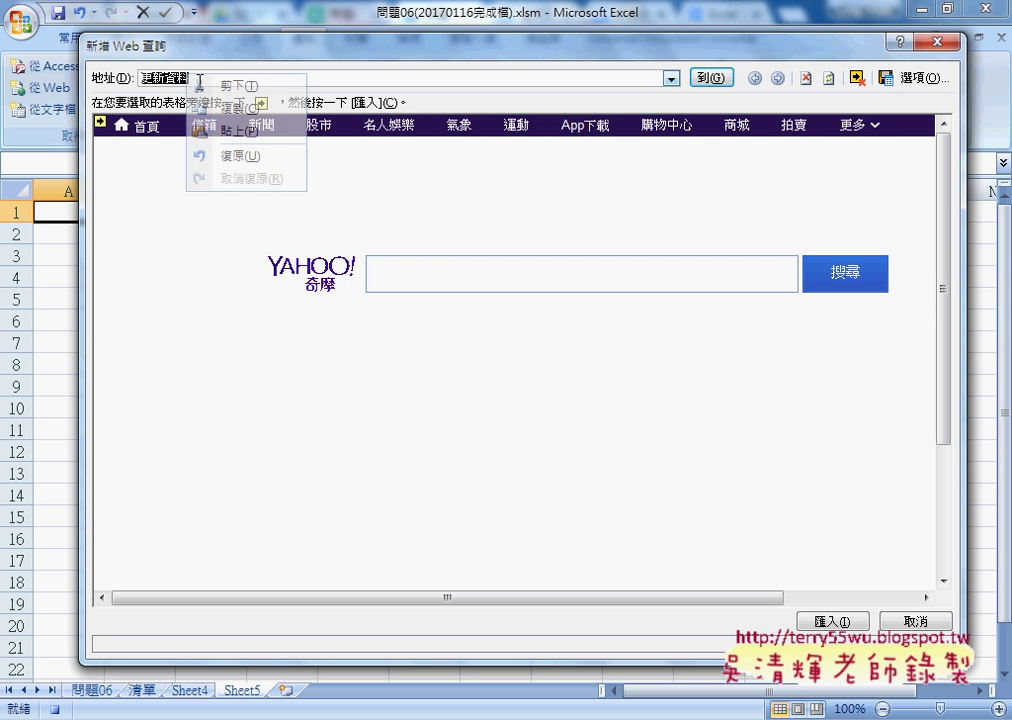
pyautogui.click(236, 130)
pyautogui.click(711, 78)
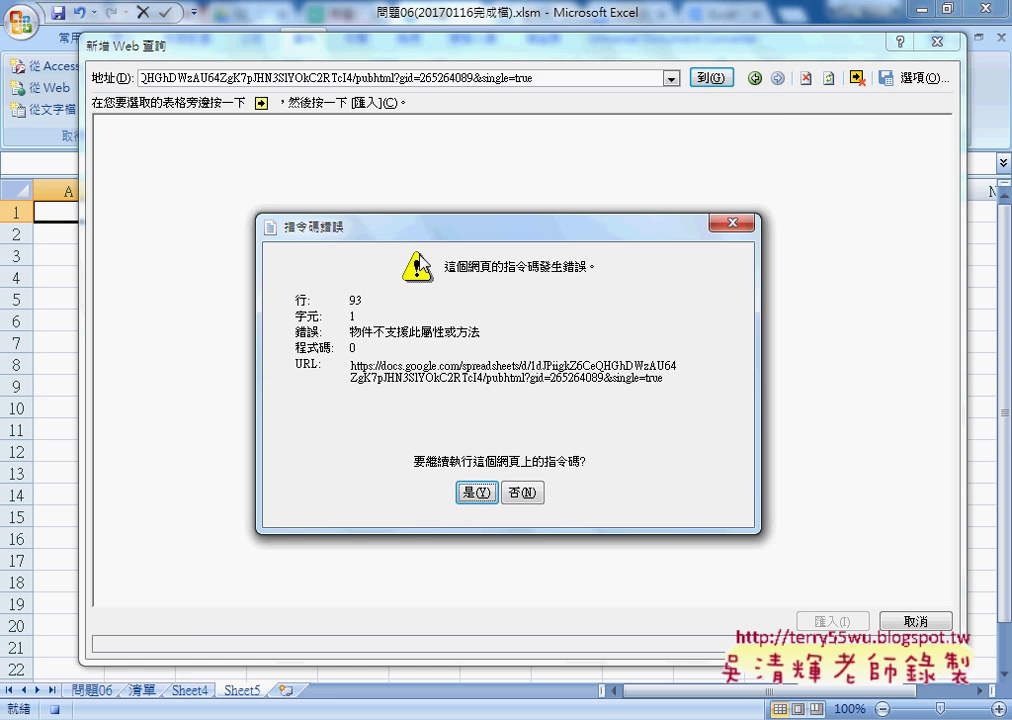
pyautogui.click(477, 492)
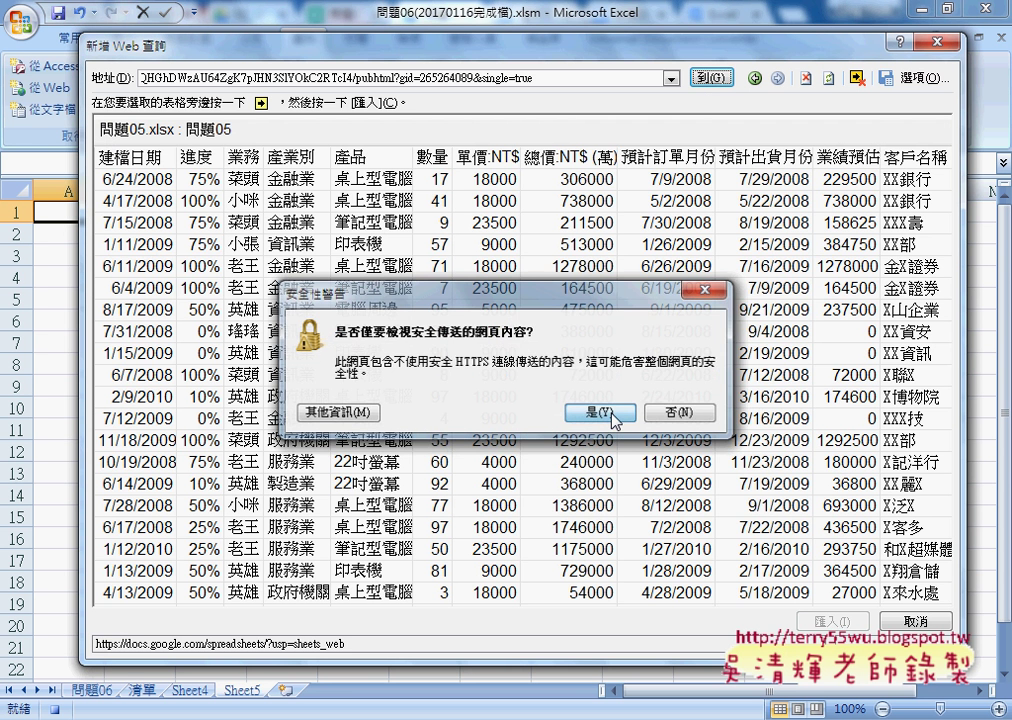
pyautogui.click(614, 414)
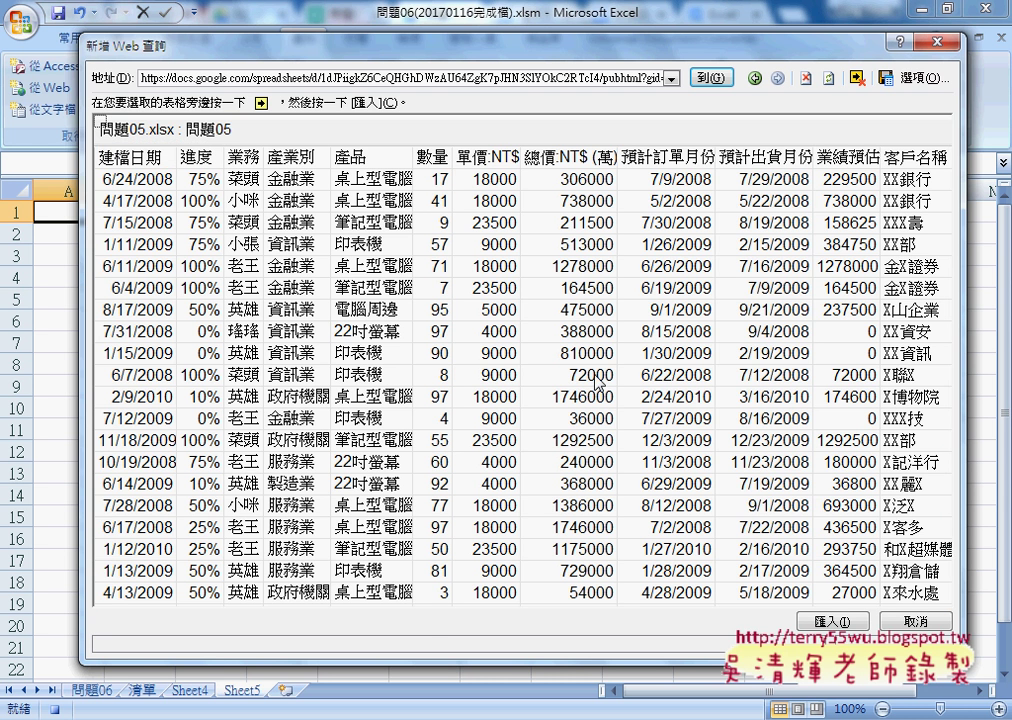
pyautogui.click(890, 622)
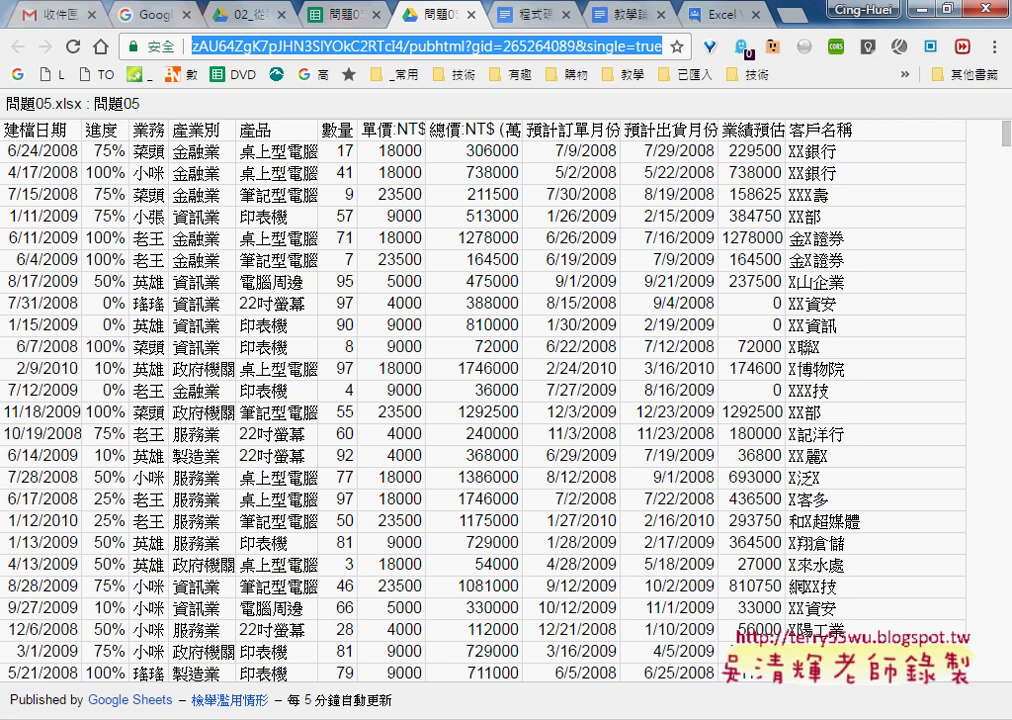
# In 問題05.xlsx, close the Publish to the web settings and scroll down the sheet from A2
pyautogui.click(322, 12)
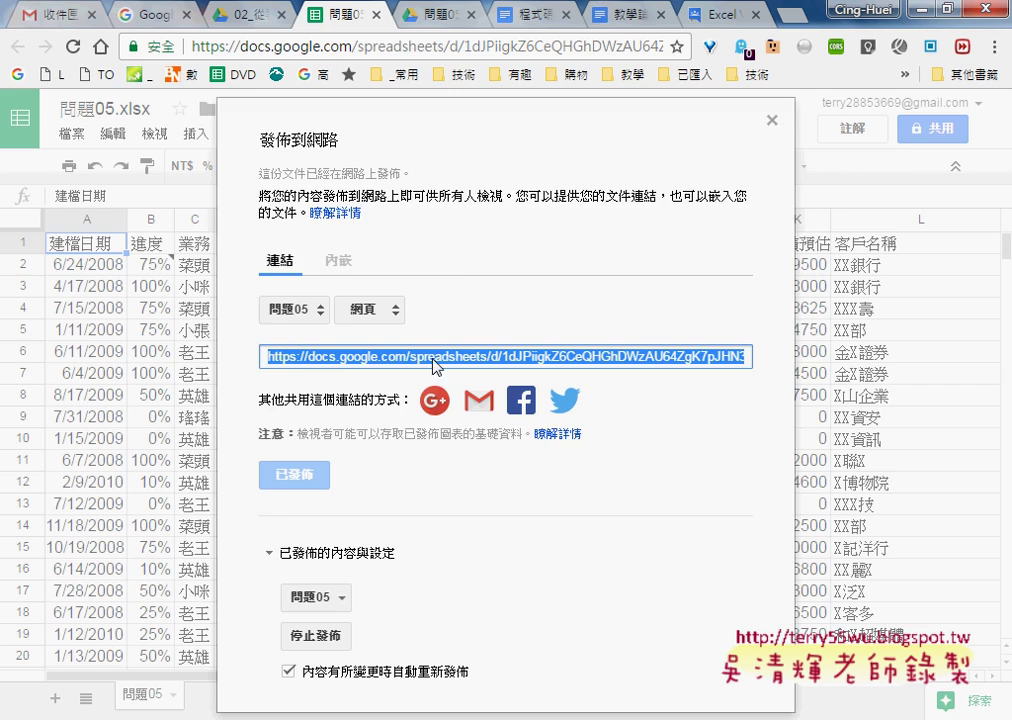
pyautogui.click(771, 120)
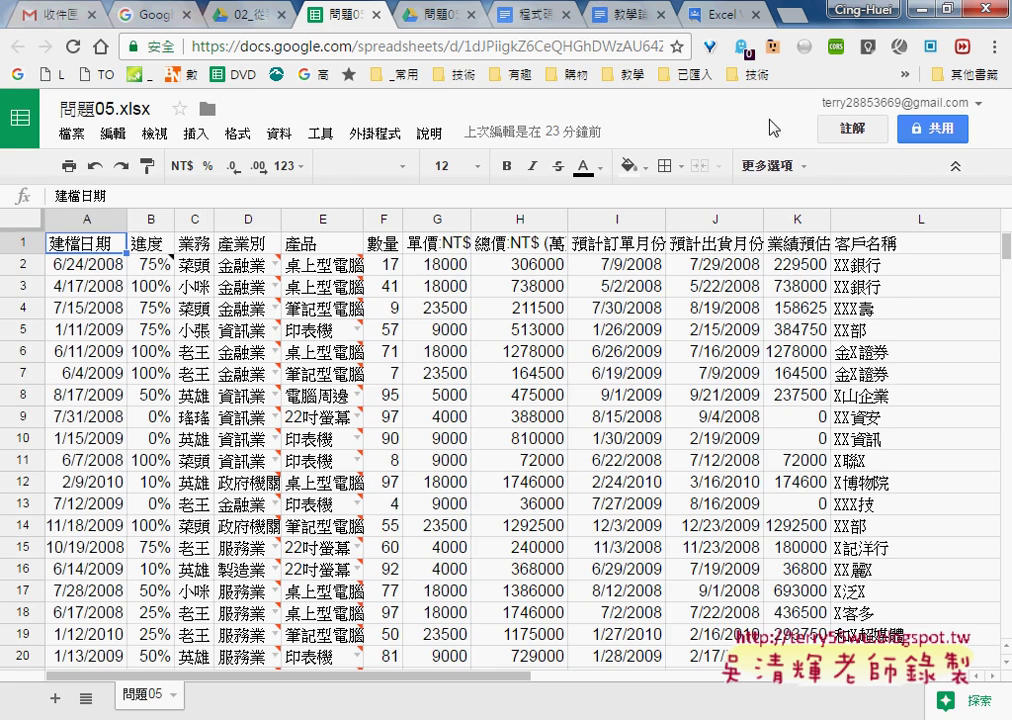
pyautogui.click(88, 266)
pyautogui.scroll(-5, 120, 385)
pyautogui.scroll(-5, 125, 380)
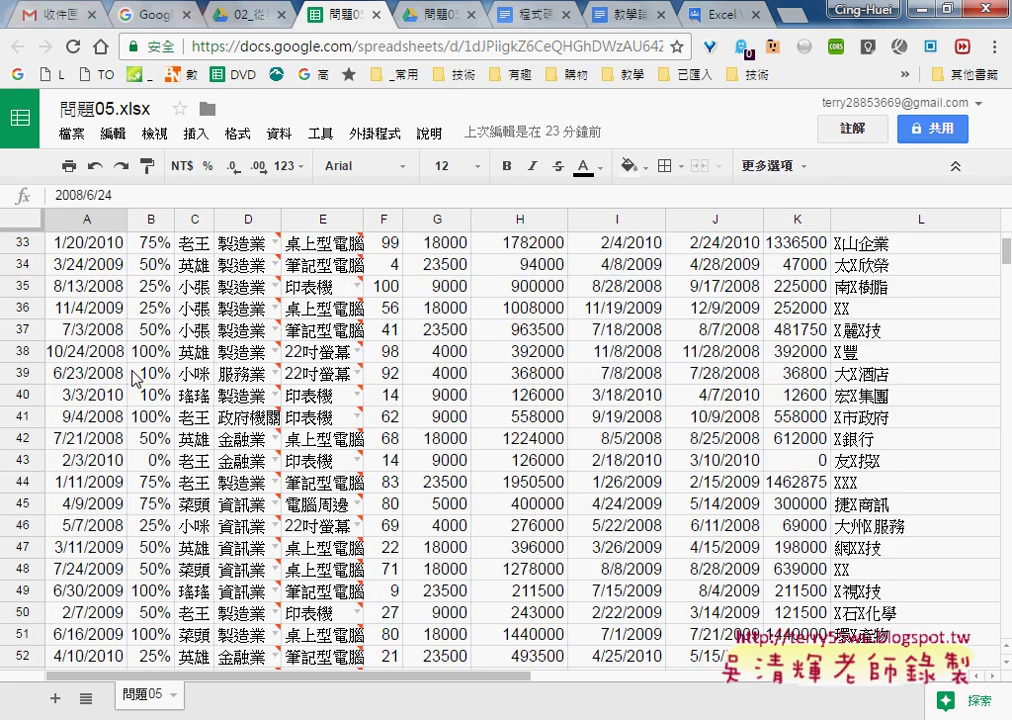
pyautogui.scroll(-5, 133, 380)
pyautogui.scroll(-2, 135, 395)
pyautogui.scroll(-5, 135, 400)
pyautogui.scroll(-2, 128, 408)
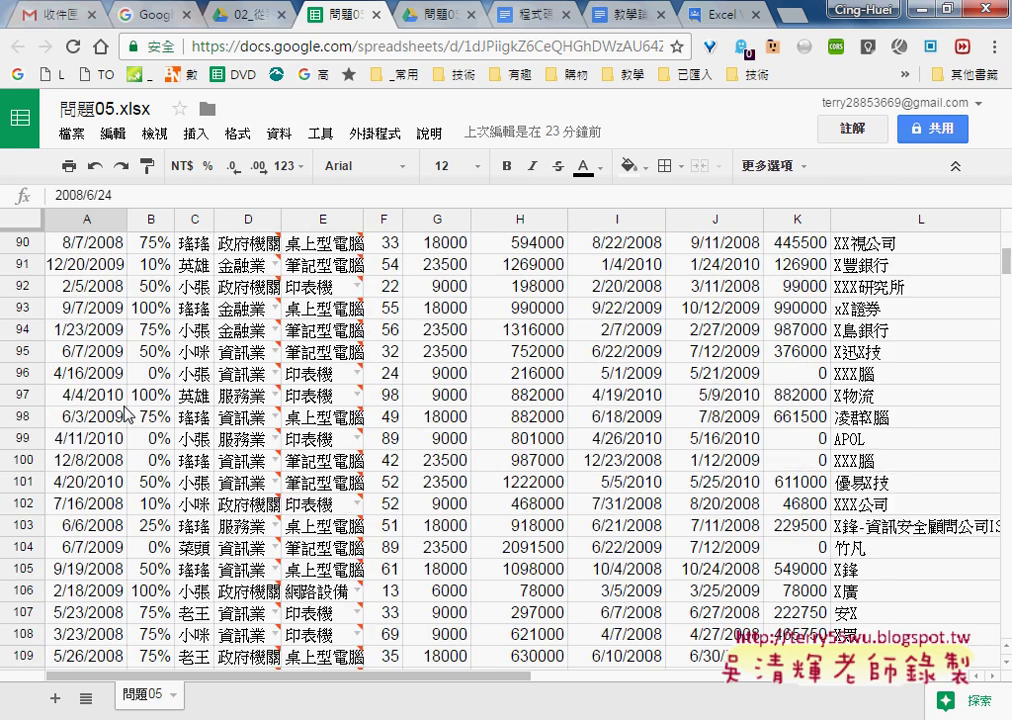
pyautogui.scroll(-1, 110, 400)
# Select rows 101 through 2500 and delete them
pyautogui.click(24, 416)
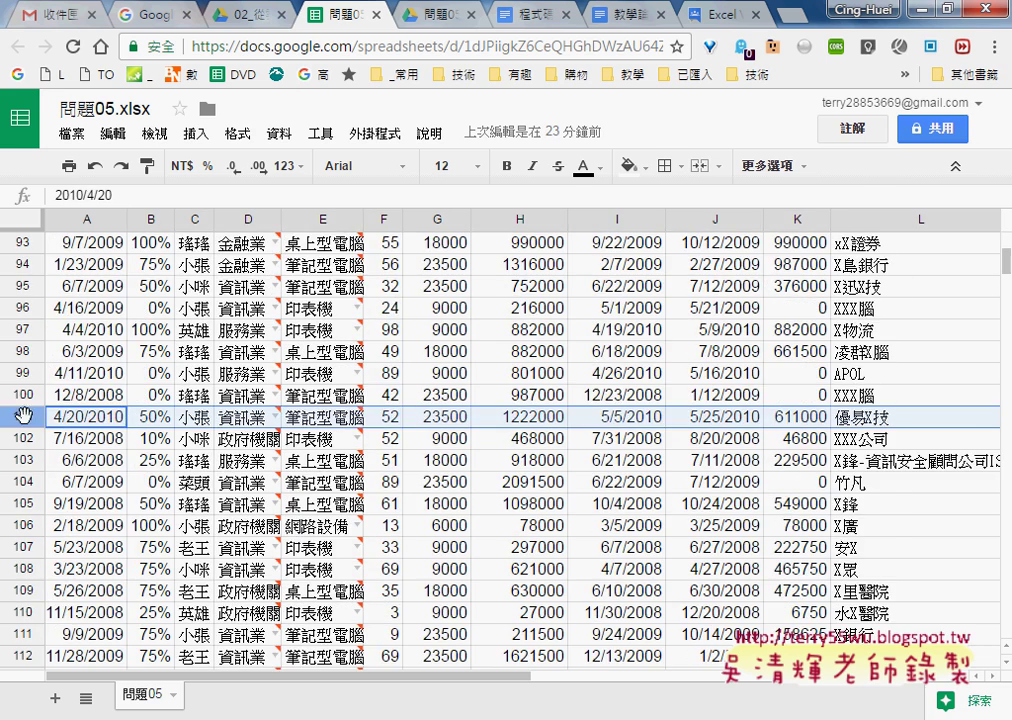
pyautogui.scroll(-1, 80, 390)
pyautogui.scroll(-2, 1005, 355)
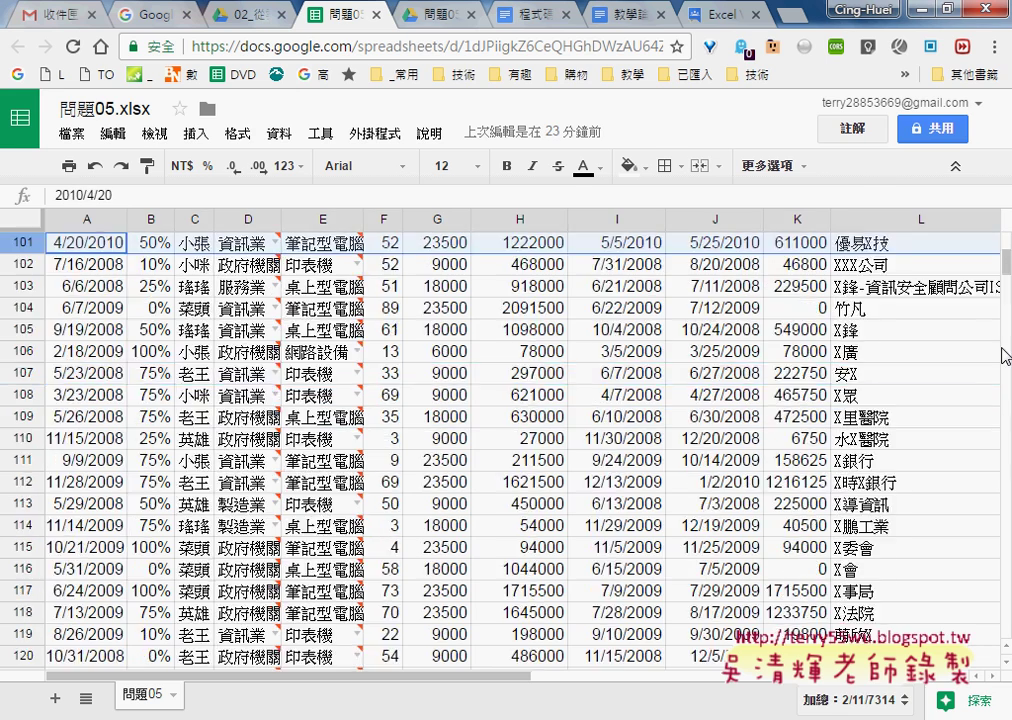
pyautogui.moveTo(1005, 262); pyautogui.dragTo(1005, 625)
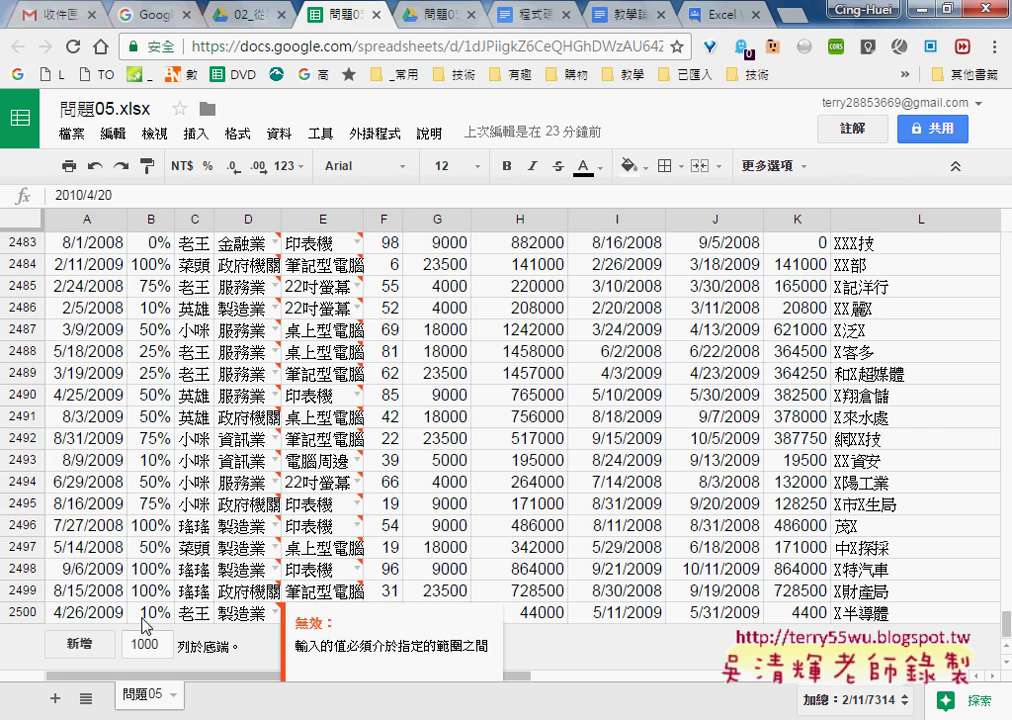
pyautogui.keyDown('shift'); pyautogui.click(22, 612); pyautogui.keyUp('shift')
pyautogui.rightClick(201, 381)
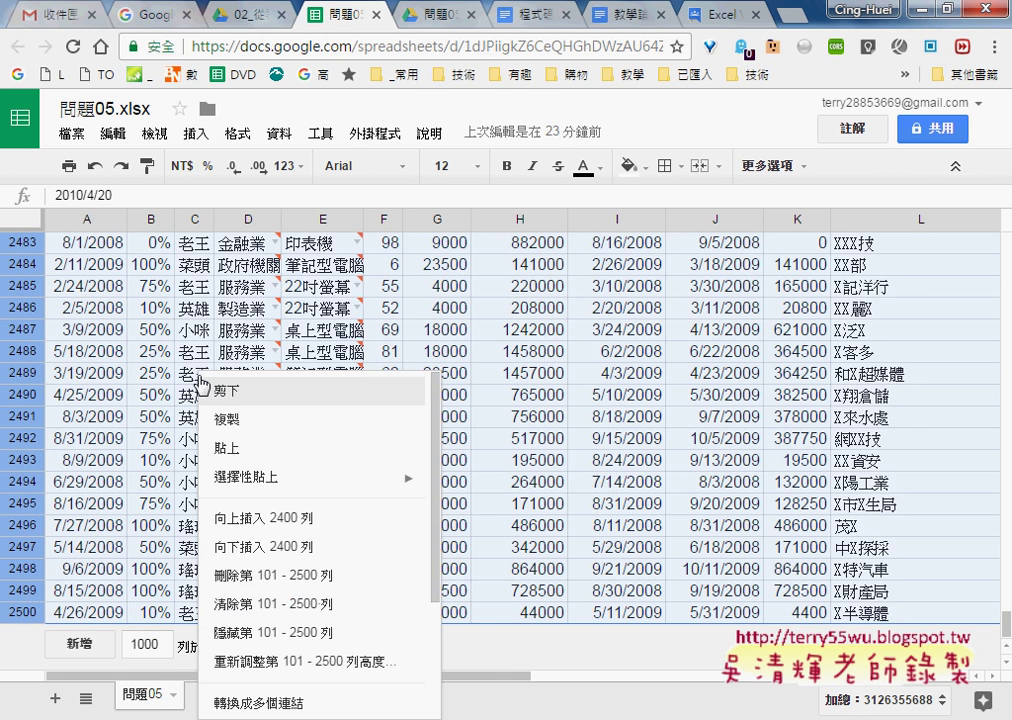
pyautogui.click(298, 587)
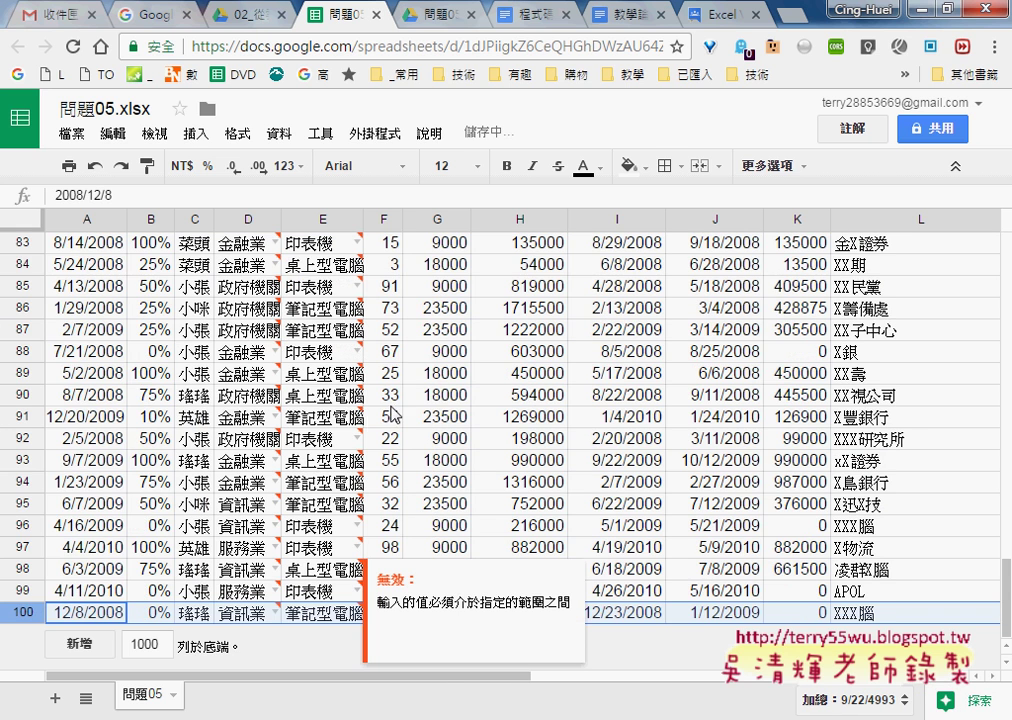
pyautogui.scroll(3, 200, 362)
pyautogui.scroll(3, 206, 412)
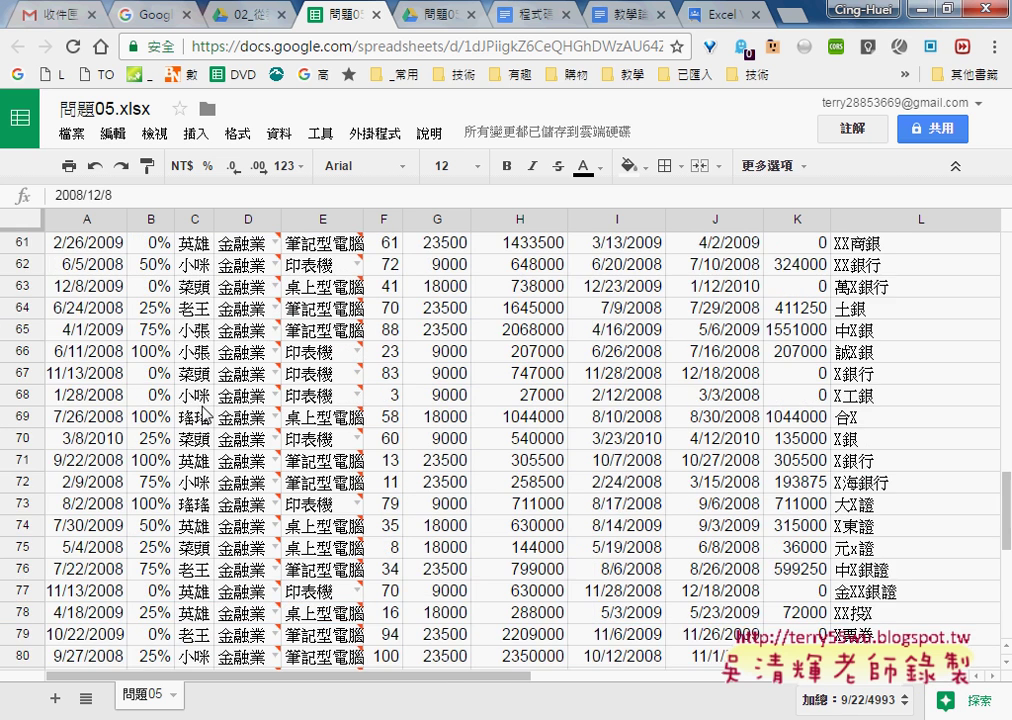
pyautogui.click(71, 134)
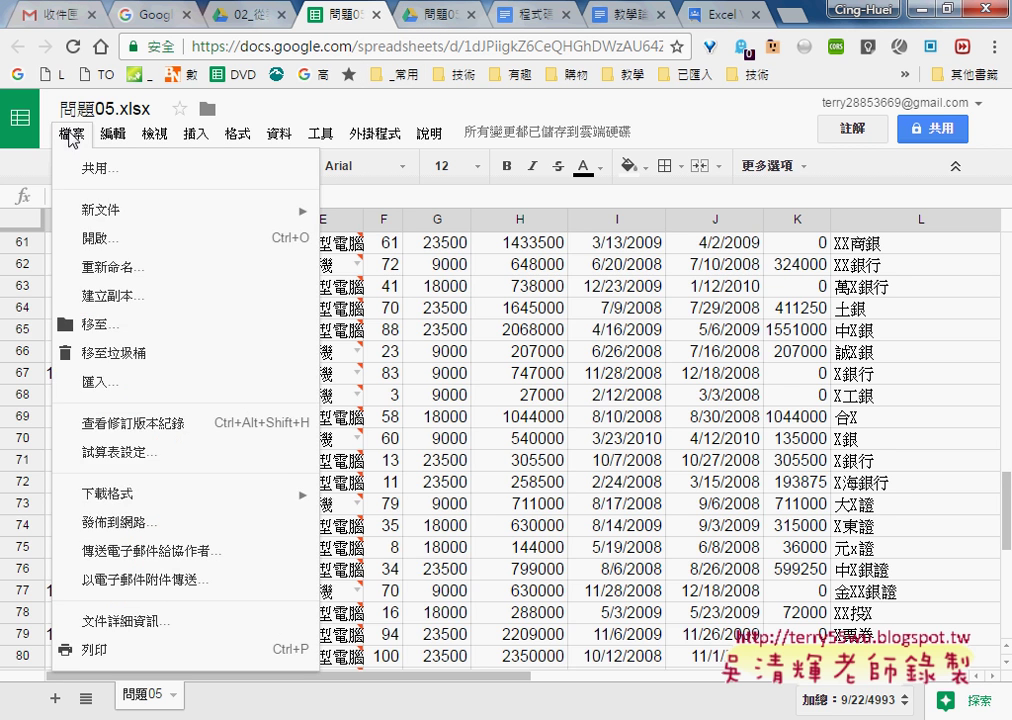
pyautogui.click(115, 522)
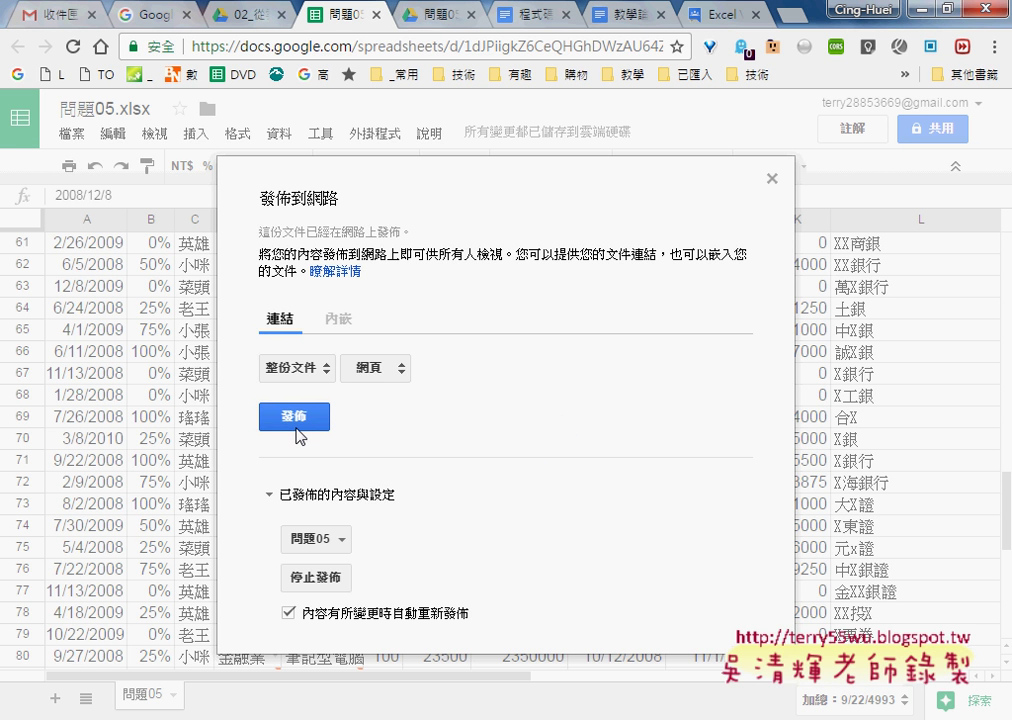
# Reload the published 問題05 page and check that it now ends at the 12/8/2008 row
pyautogui.click(771, 179)
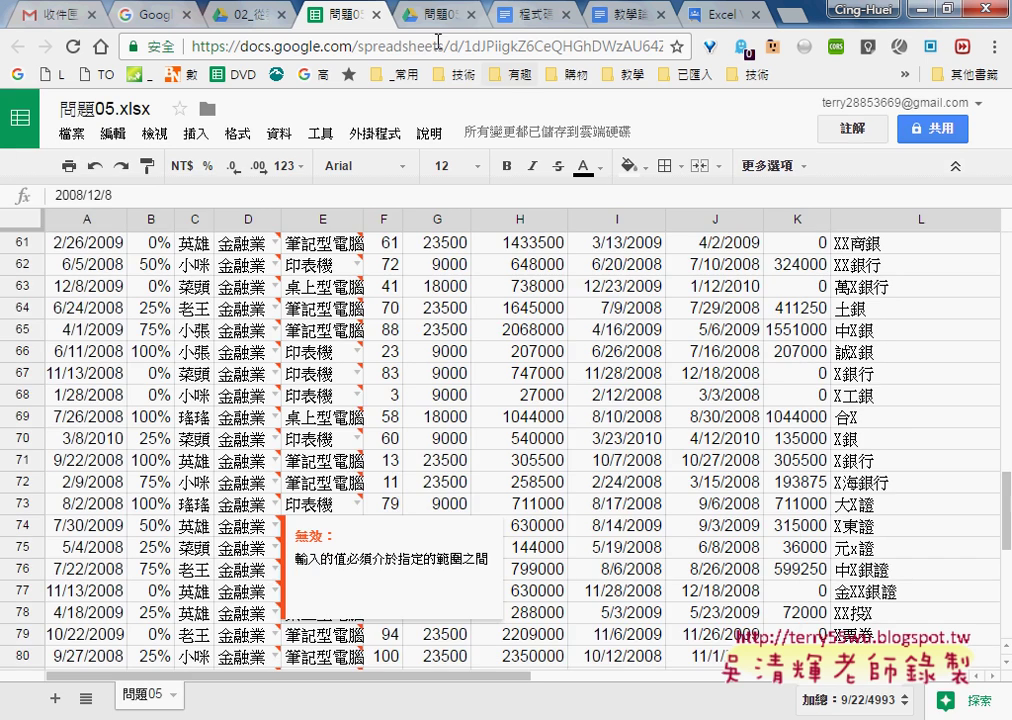
pyautogui.click(440, 14)
pyautogui.click(73, 47)
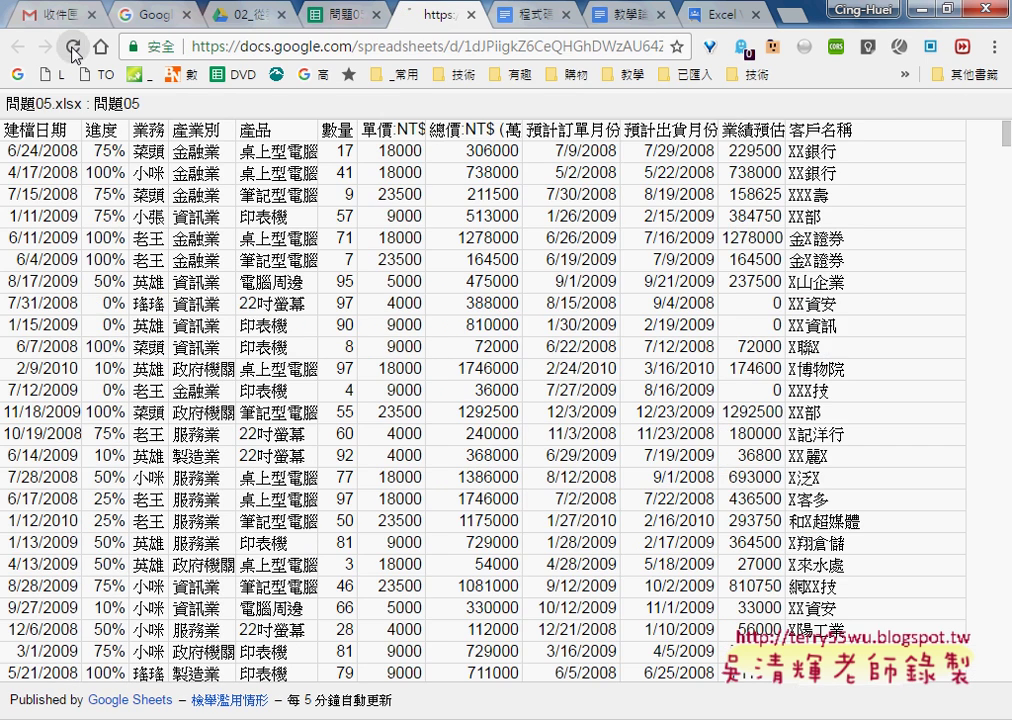
pyautogui.scroll(-4, 343, 345)
pyautogui.scroll(-7, 348, 373)
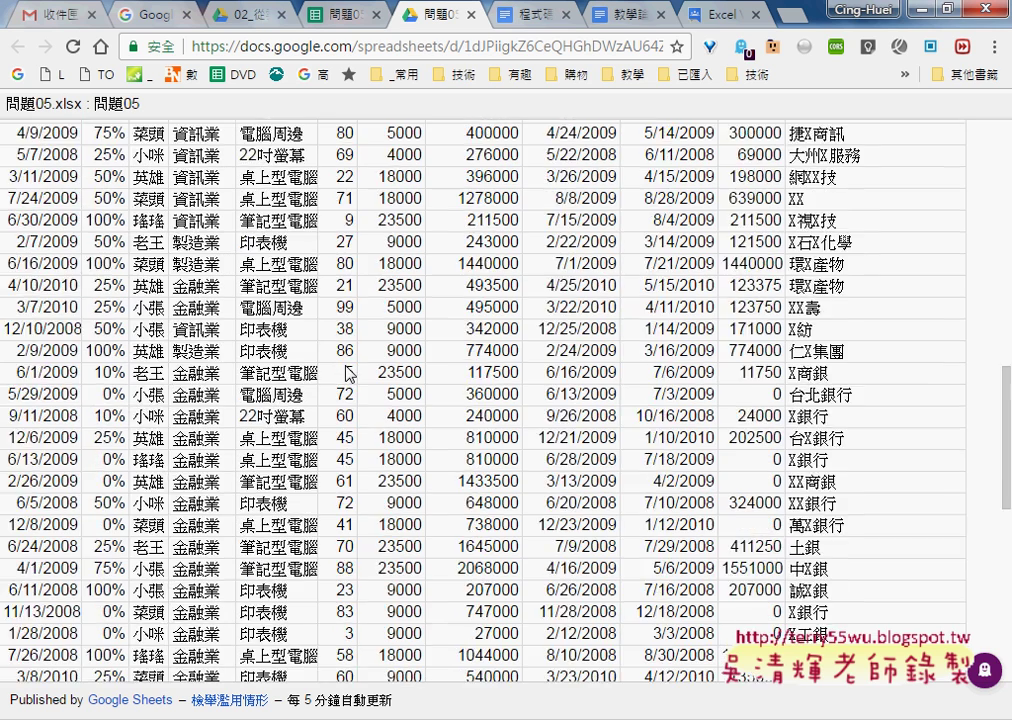
pyautogui.scroll(-5, 348, 373)
pyautogui.scroll(-2, 348, 373)
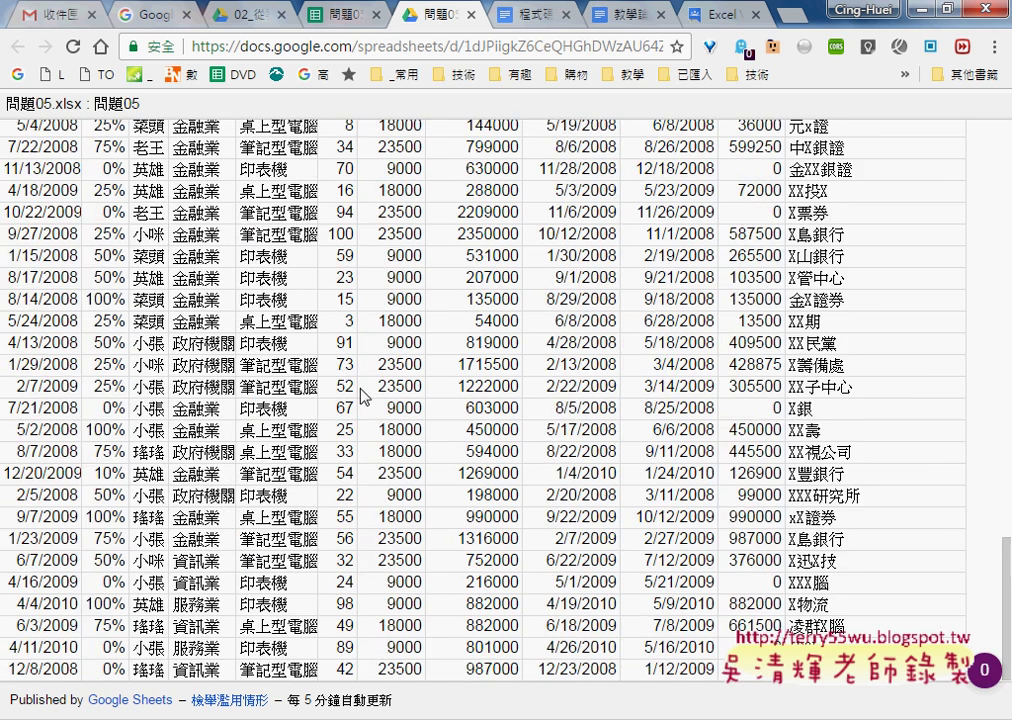
pyautogui.scroll(6, 361, 395)
pyautogui.scroll(6, 361, 395)
pyautogui.scroll(1, 363, 397)
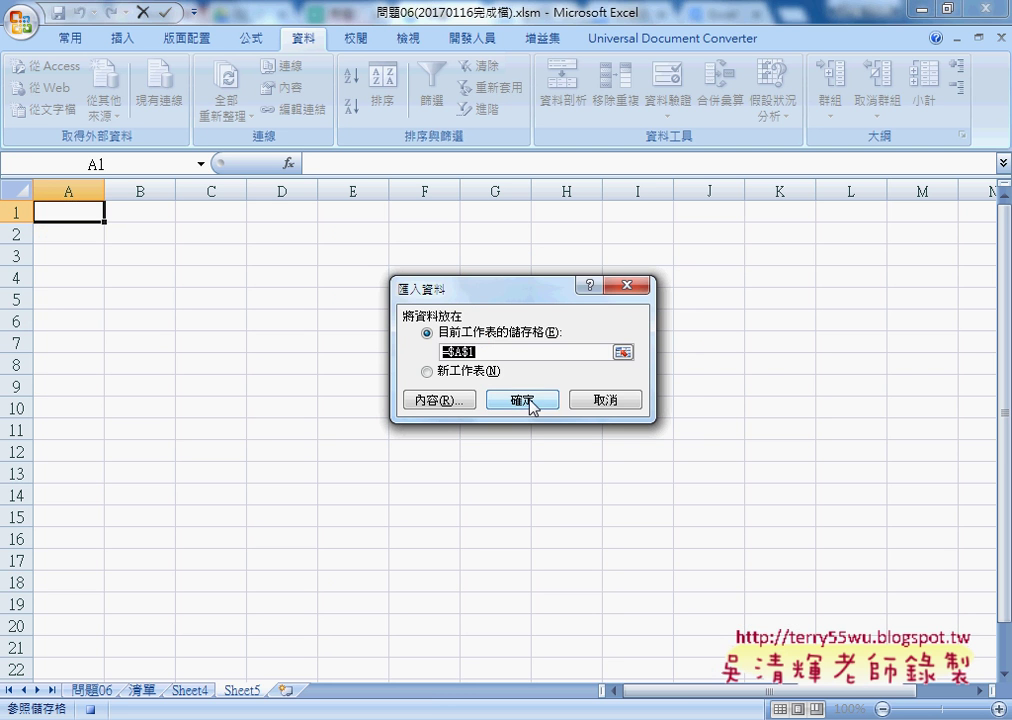
# Confirm the import, then delete the empty rows 1–2 and the row-number column A
pyautogui.click(525, 400)
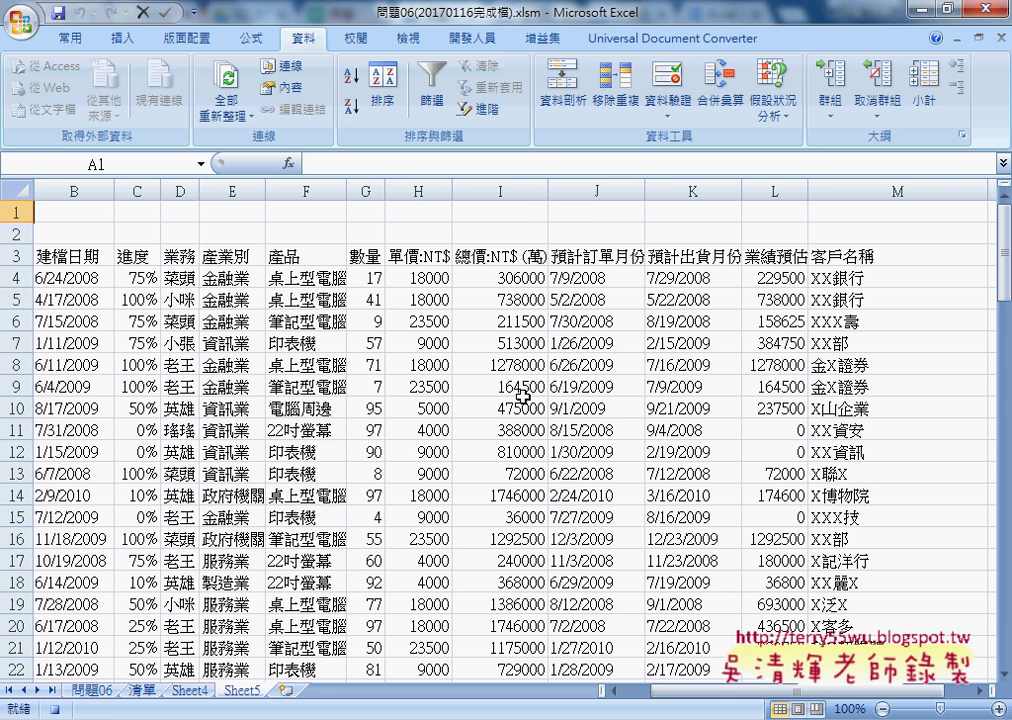
pyautogui.moveTo(15, 212); pyautogui.dragTo(15, 231)
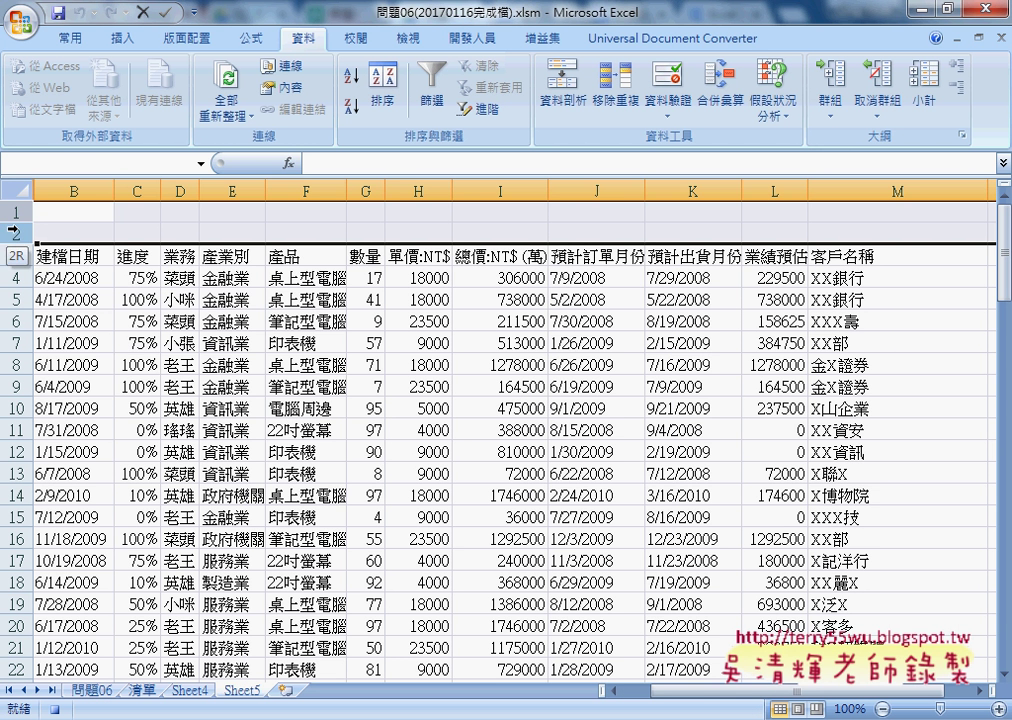
pyautogui.rightClick(130, 229)
pyautogui.click(236, 367)
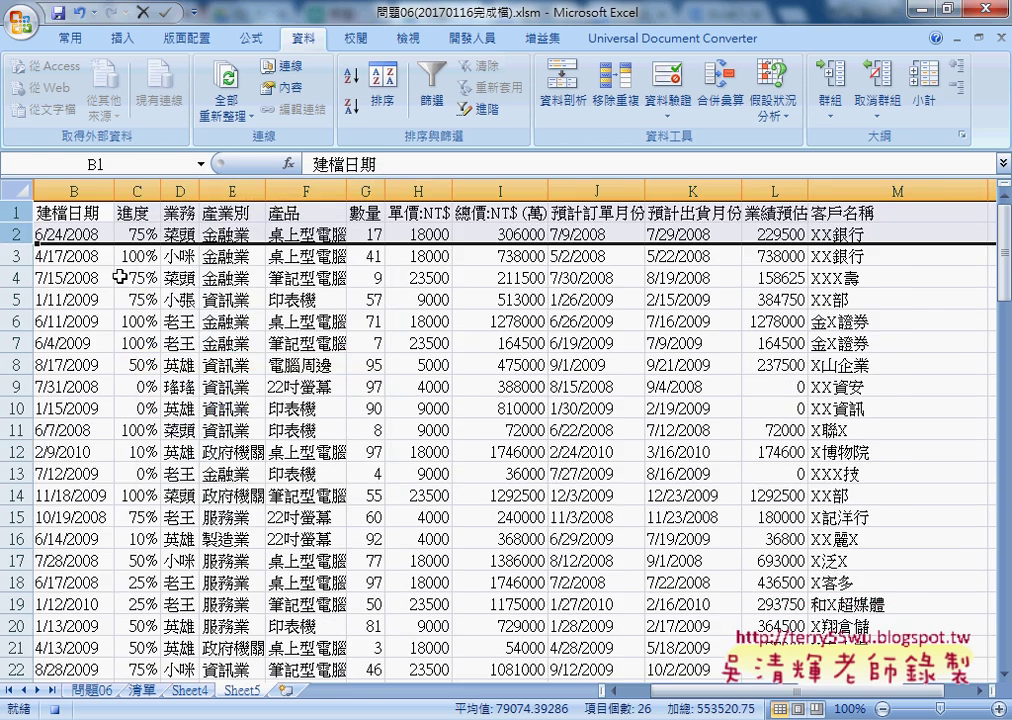
pyautogui.moveTo(33, 188); pyautogui.dragTo(76, 188)
pyautogui.click(55, 188)
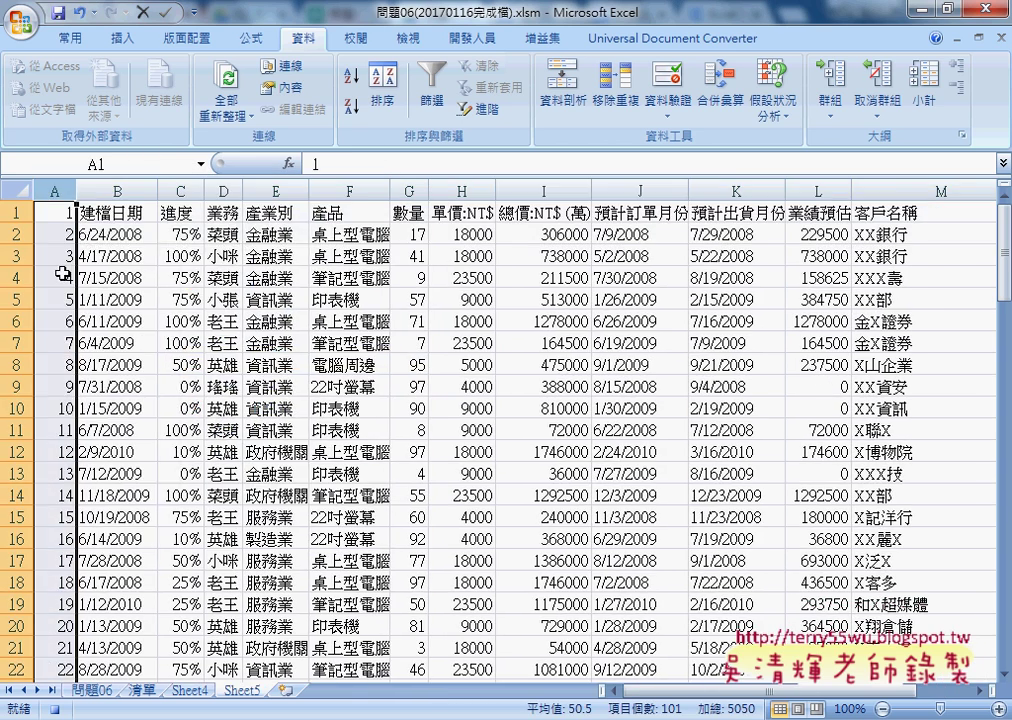
pyautogui.rightClick(60, 262)
pyautogui.click(105, 335)
# AutoFit the widths of columns A–L and leave cell A1 active
pyautogui.moveTo(68, 191); pyautogui.dragTo(897, 191)
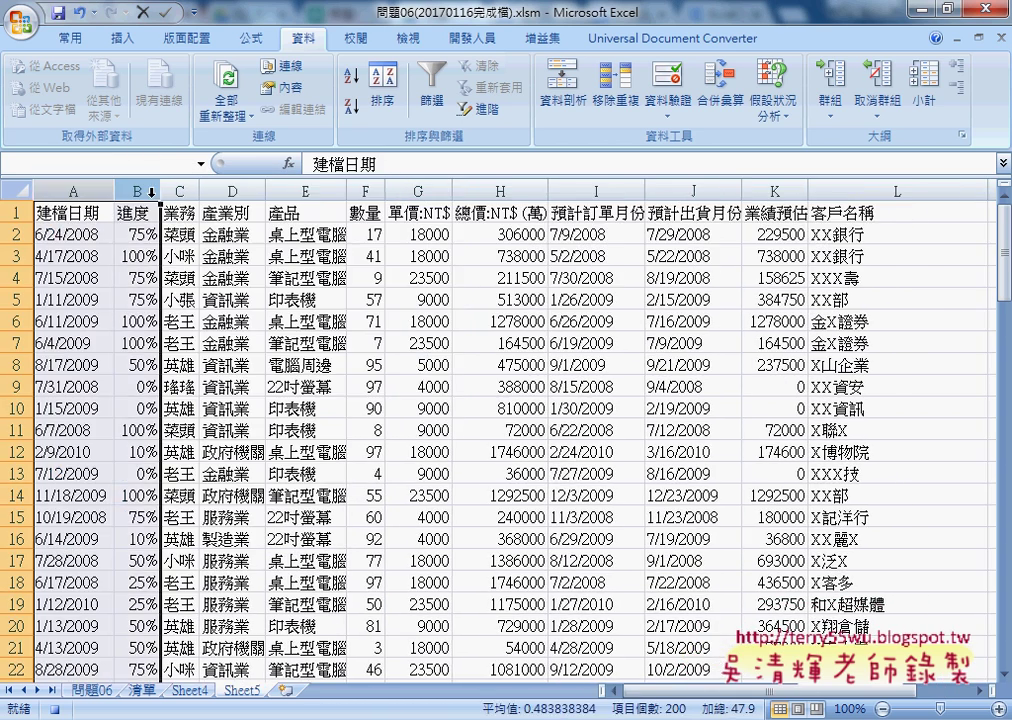
pyautogui.click(68, 40)
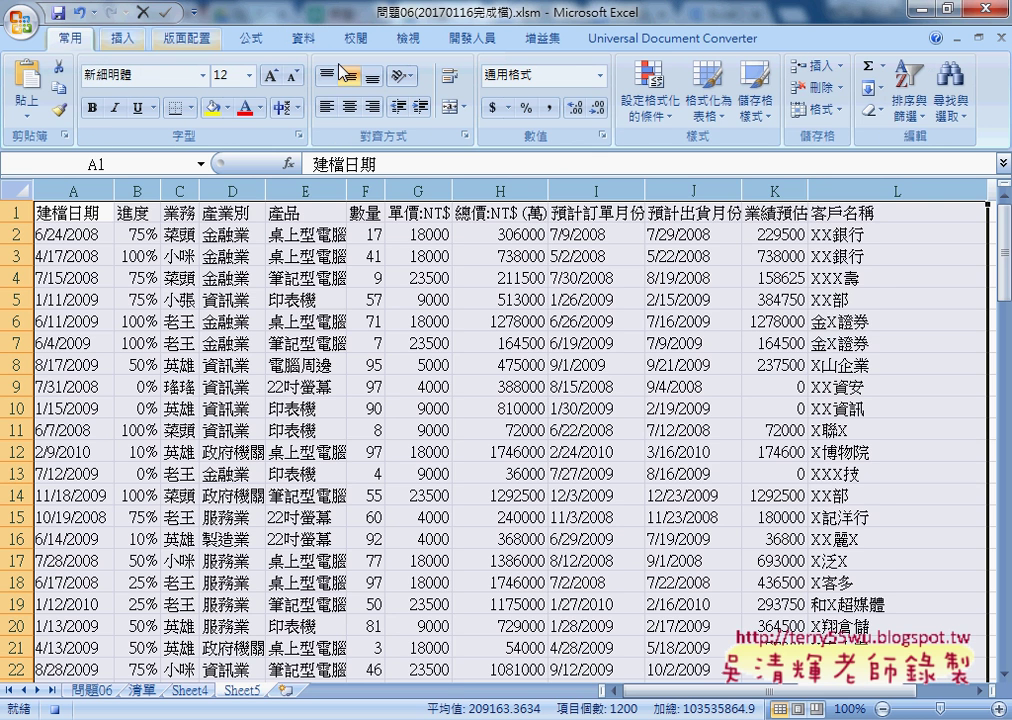
pyautogui.click(813, 110)
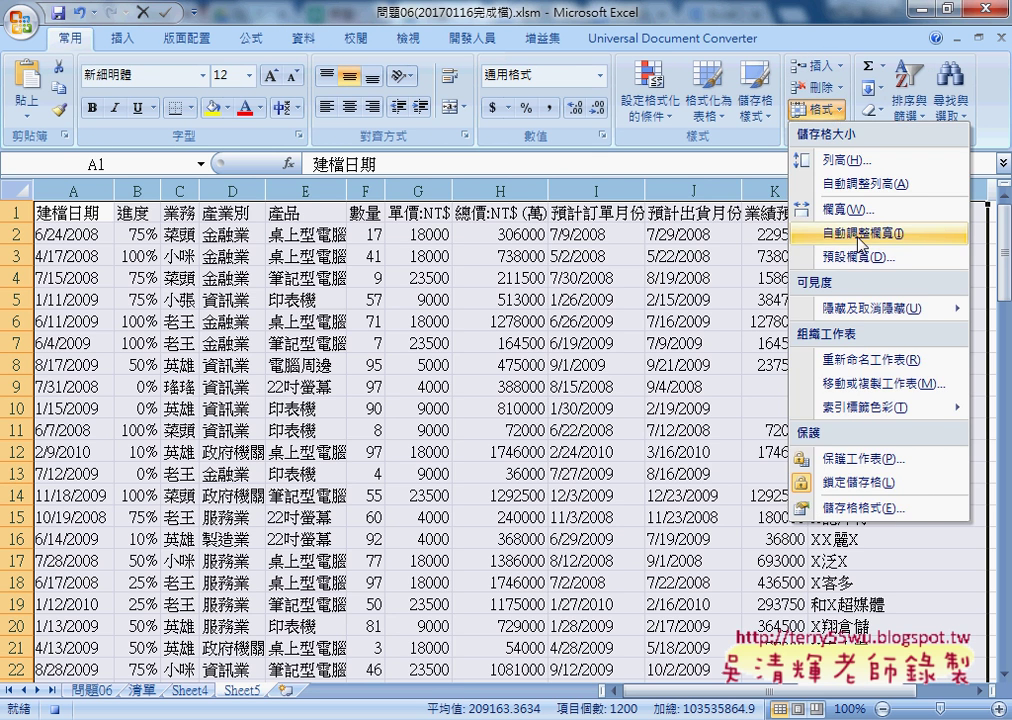
pyautogui.click(860, 232)
pyautogui.click(57, 212)
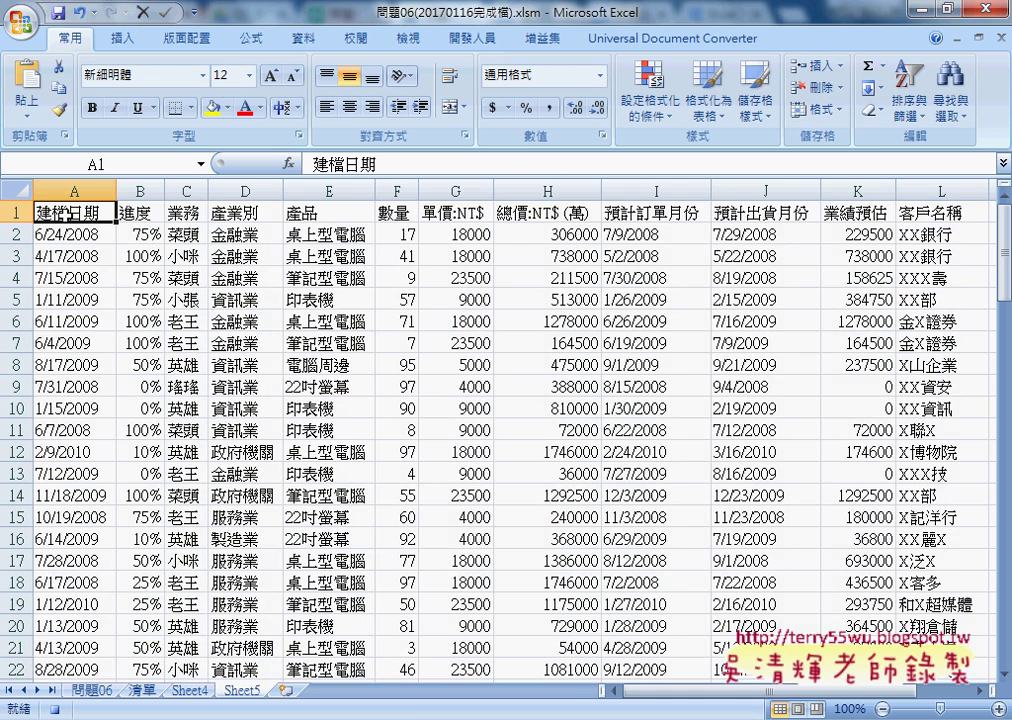
pyautogui.click(472, 38)
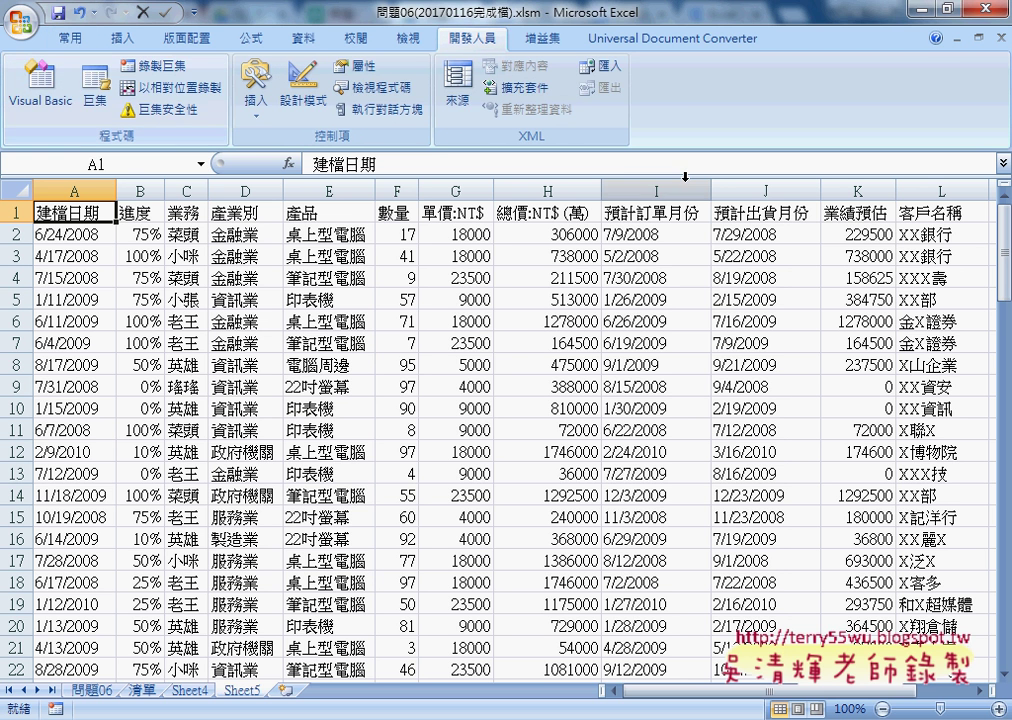
# Open the 更新資料2 macro for editing in a maximized Visual Basic editor
pyautogui.click(96, 90)
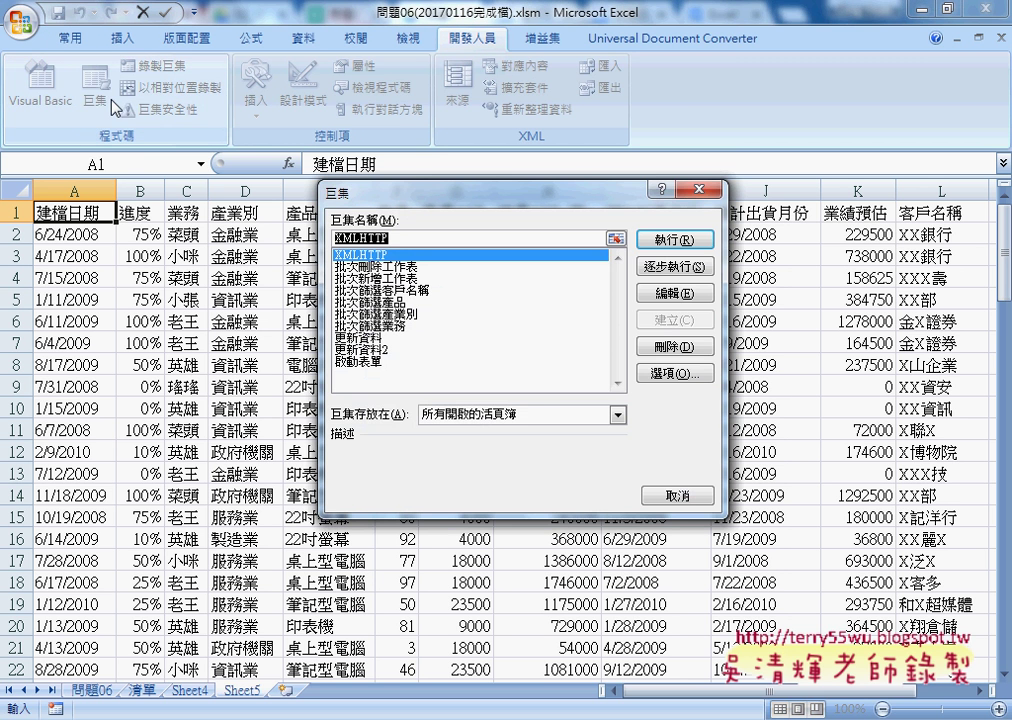
pyautogui.click(378, 352)
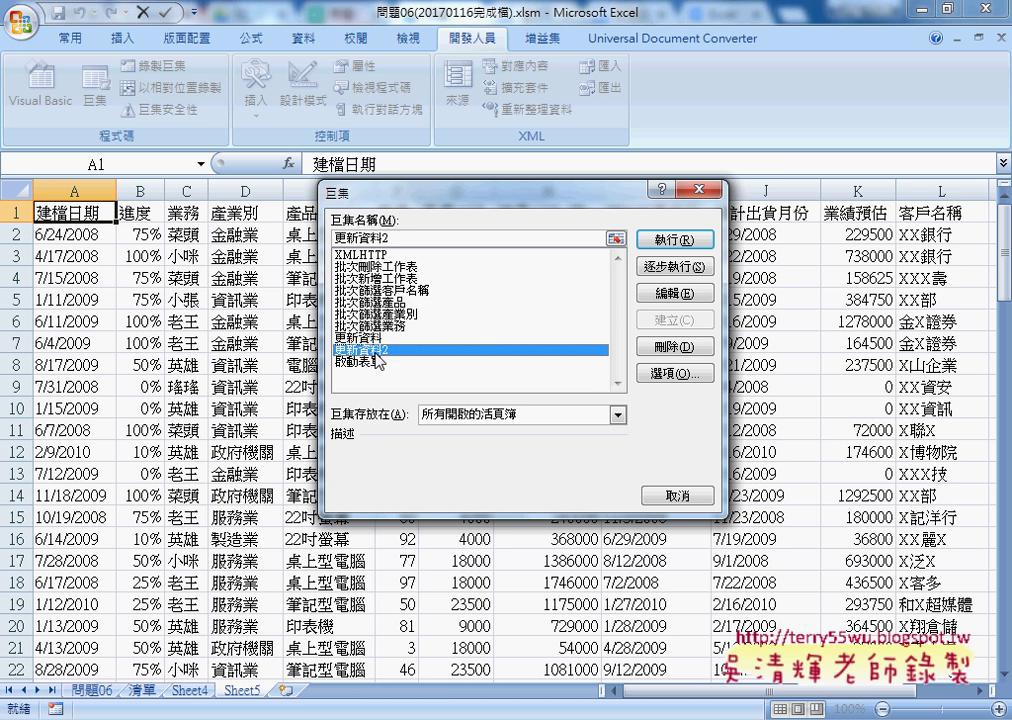
pyautogui.click(700, 294)
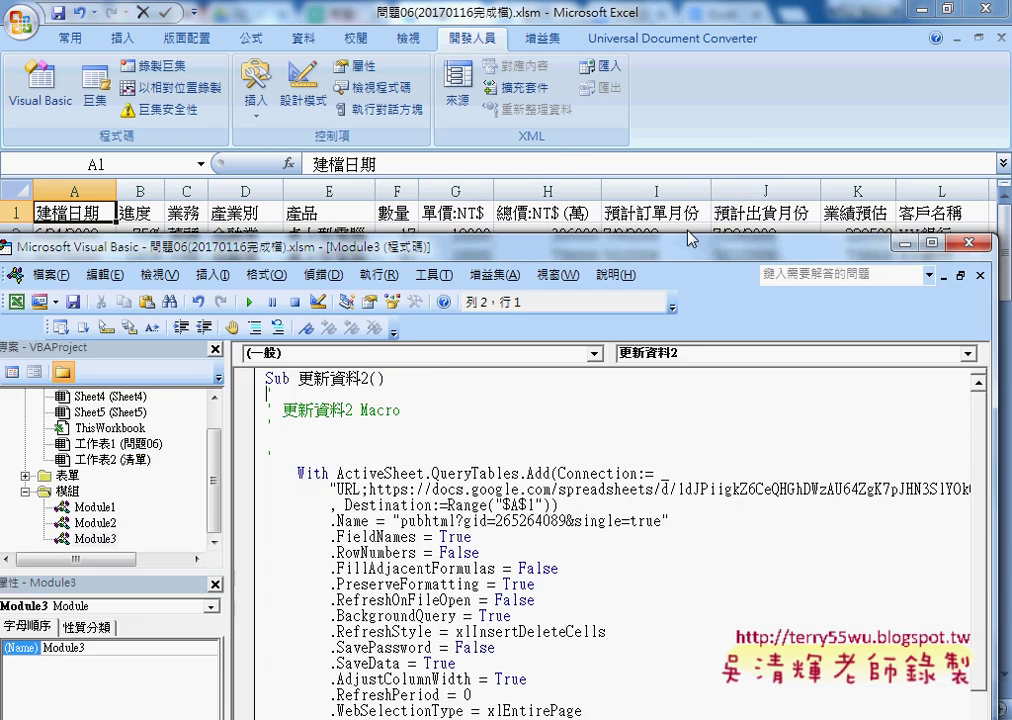
pyautogui.moveTo(688, 238); pyautogui.dragTo(640, 60)
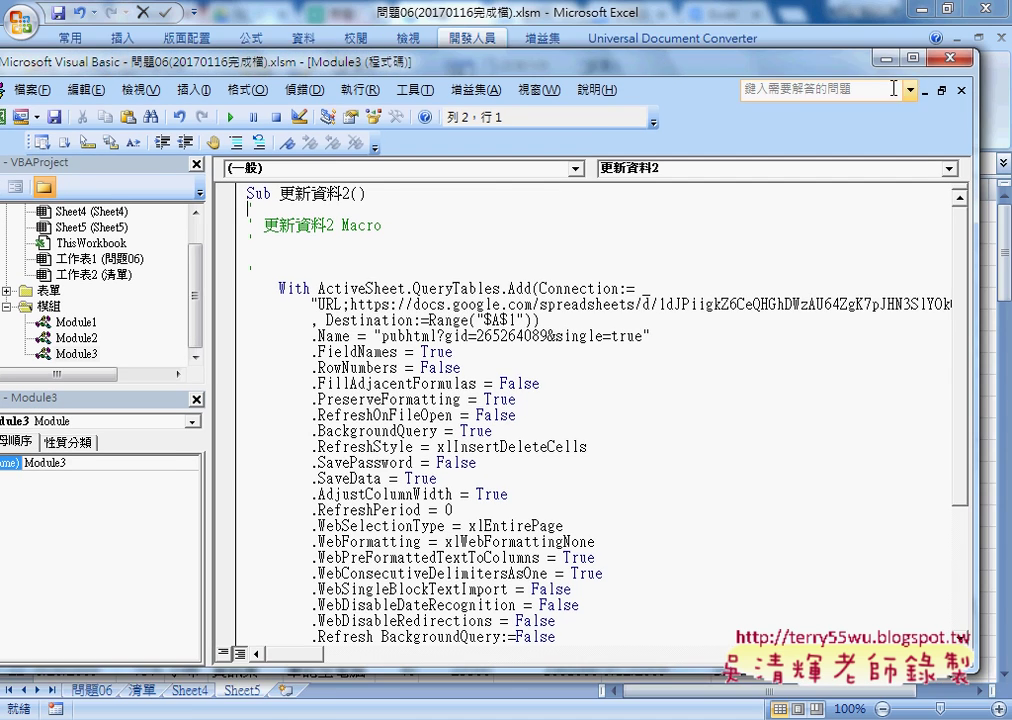
pyautogui.doubleClick(893, 62)
pyautogui.scroll(-1, 665, 333)
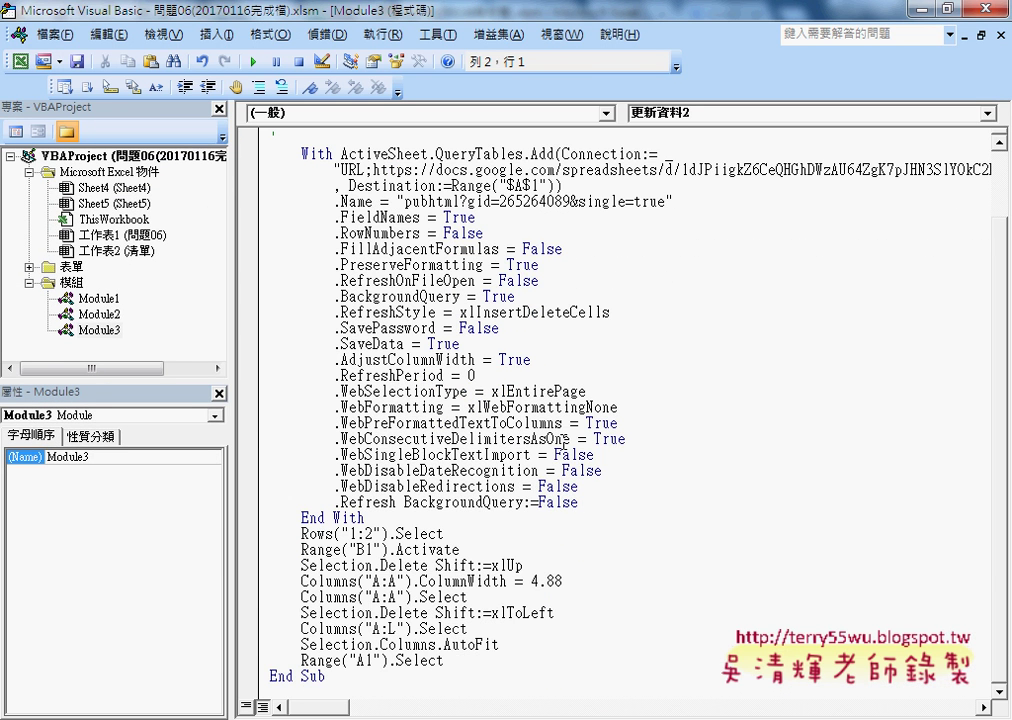
pyautogui.scroll(2, 355, 260)
# Replace the recorded comment lines with indented step comments '1. and '2. below the Sub header
pyautogui.click(316, 208)
pyautogui.moveTo(316, 208)
pyautogui.mouseDown()
pyautogui.moveTo(290, 140)
pyautogui.moveTo(307, 185)
pyautogui.mouseUp()
pyautogui.press('Delete')
pyautogui.press('Delete')
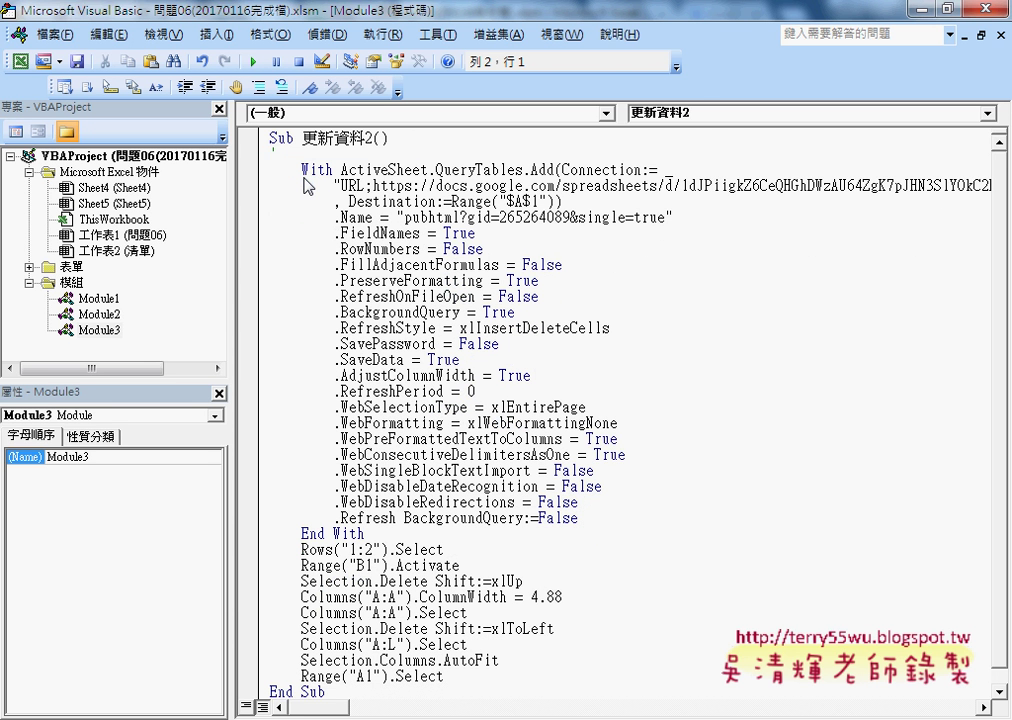
pyautogui.press('Delete')
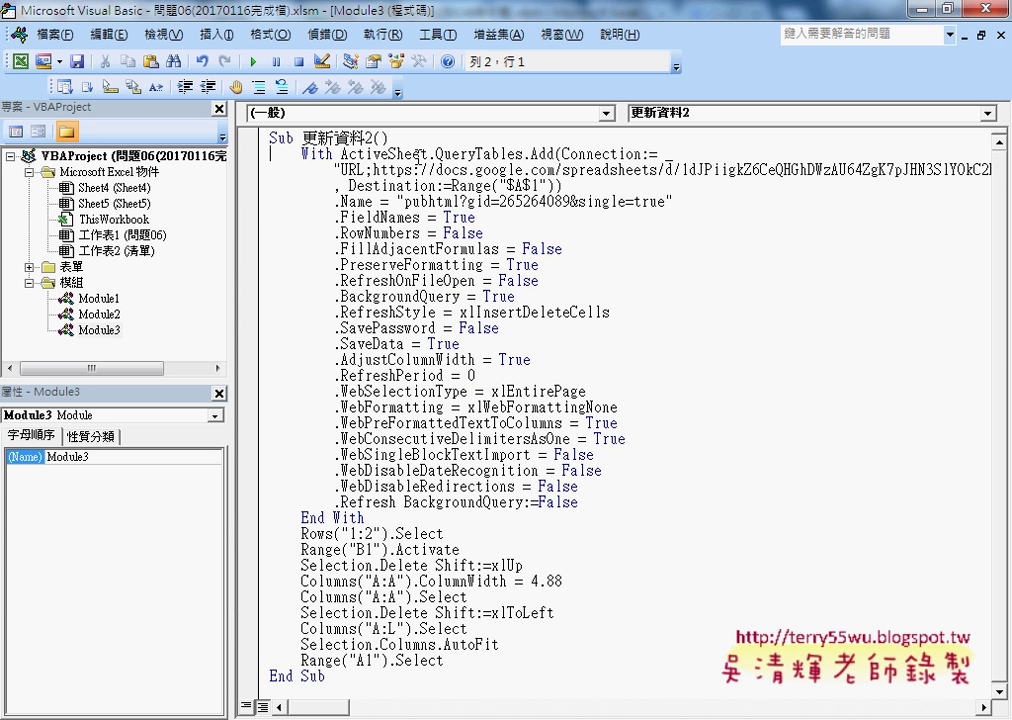
pyautogui.click(430, 140)
pyautogui.press('Return')
pyautogui.press('Return')
pyautogui.press('Up')
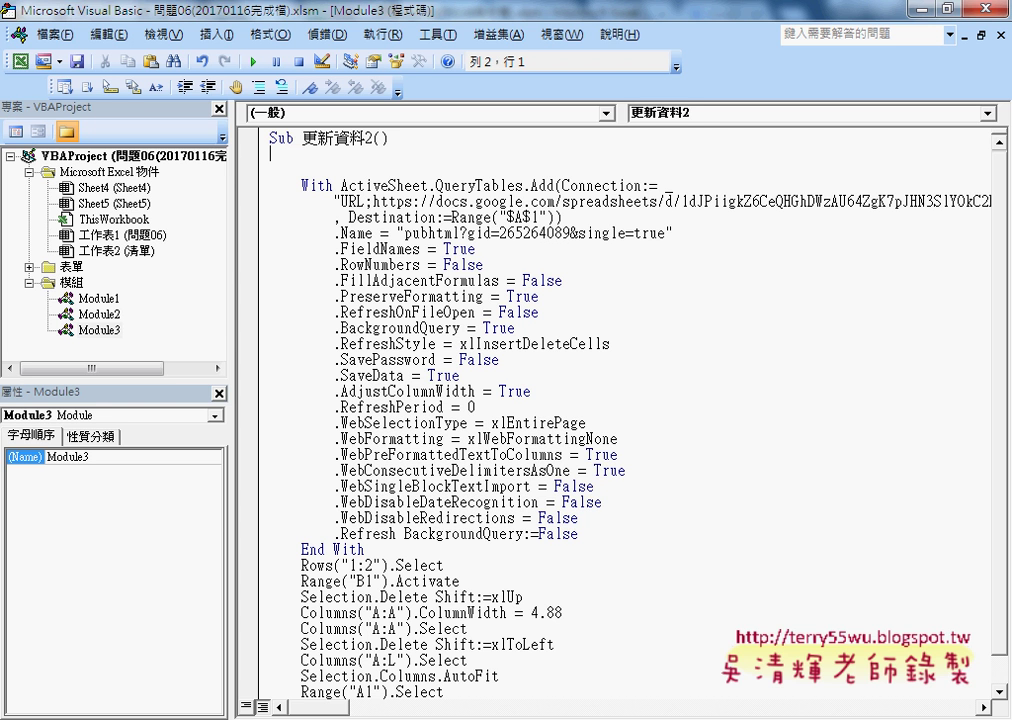
pyautogui.press('Tab')
pyautogui.write("'1.")
pyautogui.press('Down')
pyautogui.press('Tab')
pyautogui.write("'")
pyautogui.write('2.')
# Highlight the row-deletion, column A deletion and AutoFit code lines for explanation, then switch to Chrome
pyautogui.scroll(-1, 352, 565)
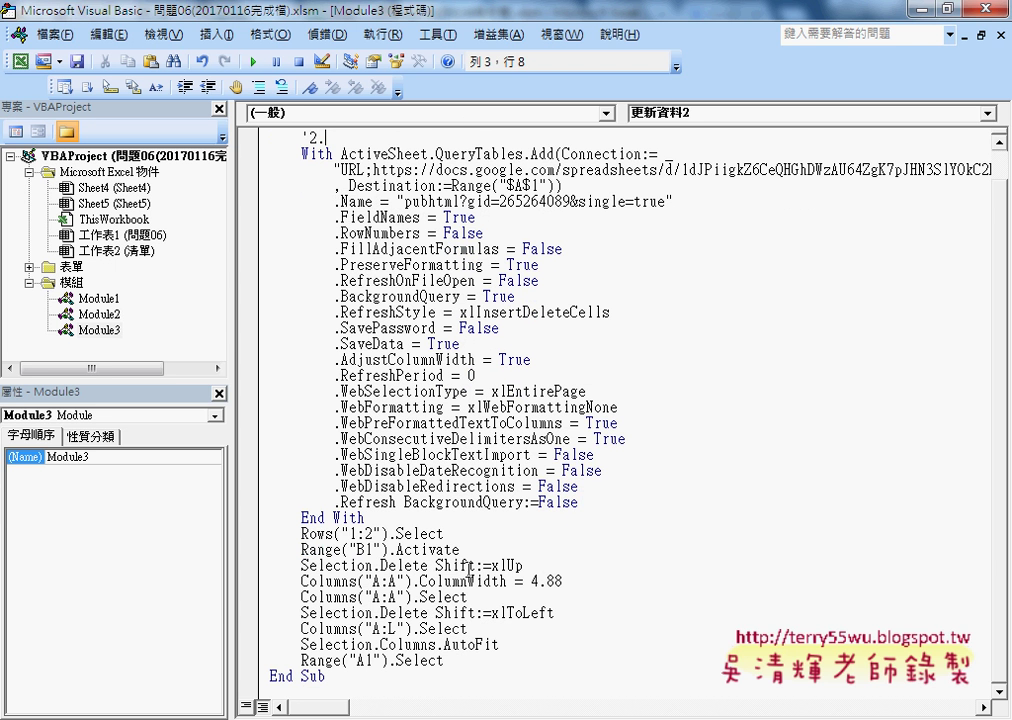
pyautogui.moveTo(254, 534); pyautogui.dragTo(250, 572)
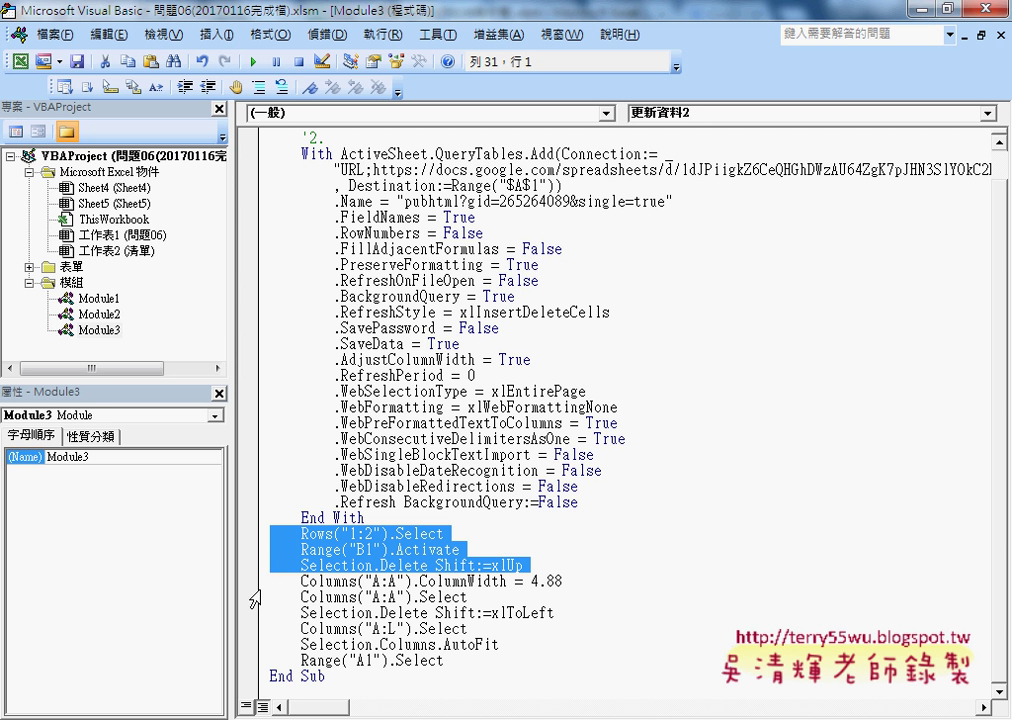
pyautogui.moveTo(257, 582); pyautogui.dragTo(270, 628)
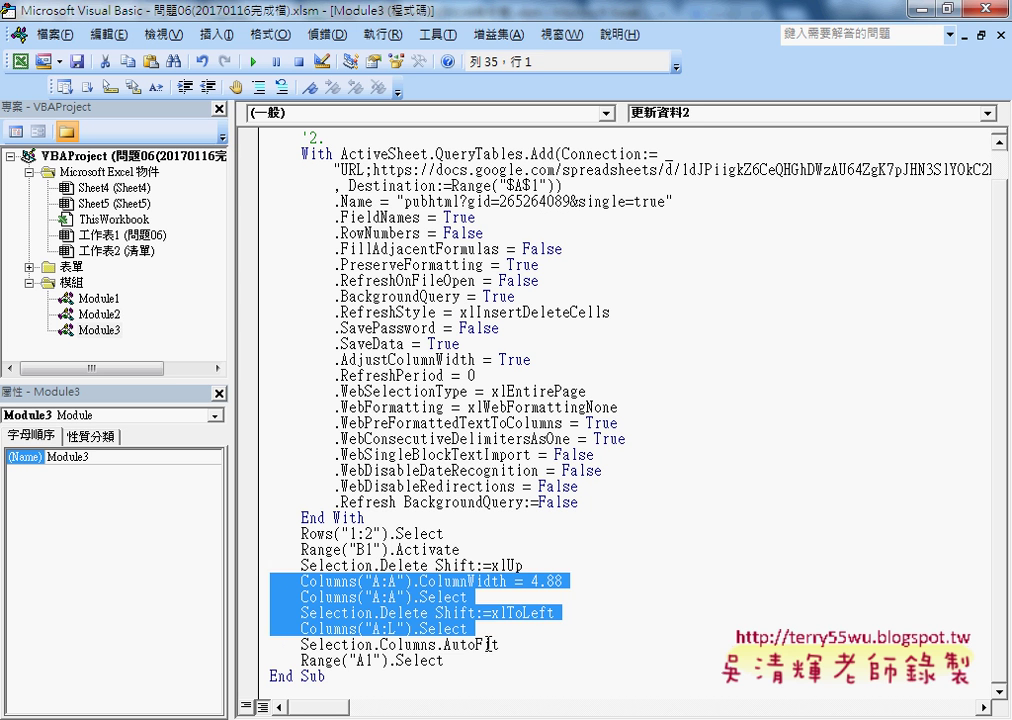
pyautogui.moveTo(498, 644); pyautogui.dragTo(309, 644)
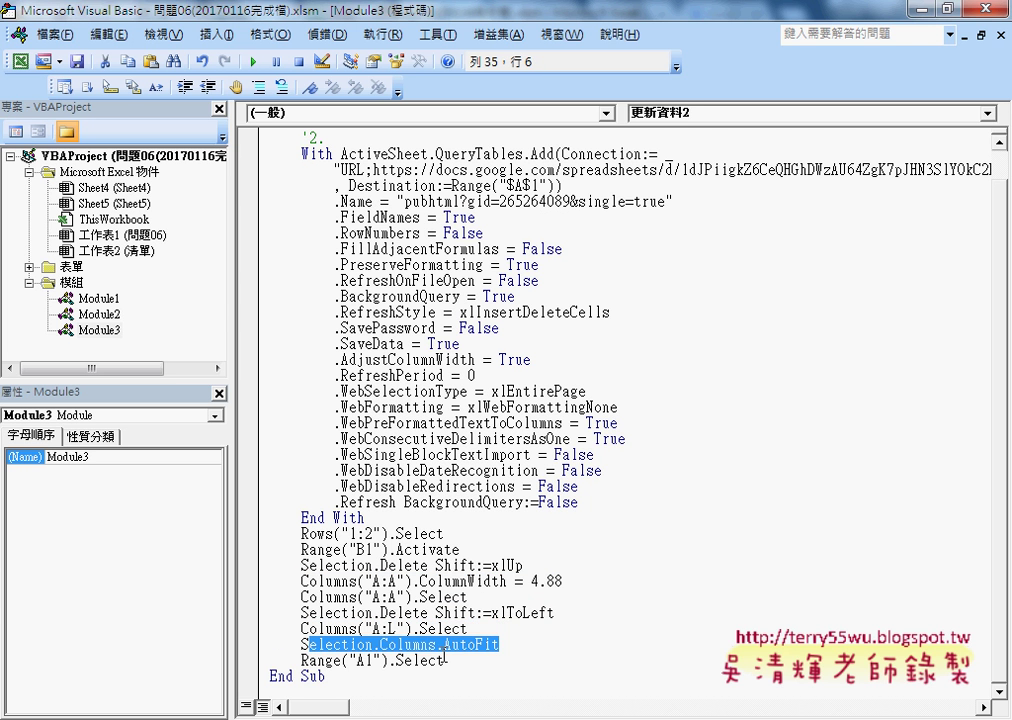
pyautogui.moveTo(445, 660); pyautogui.dragTo(248, 535)
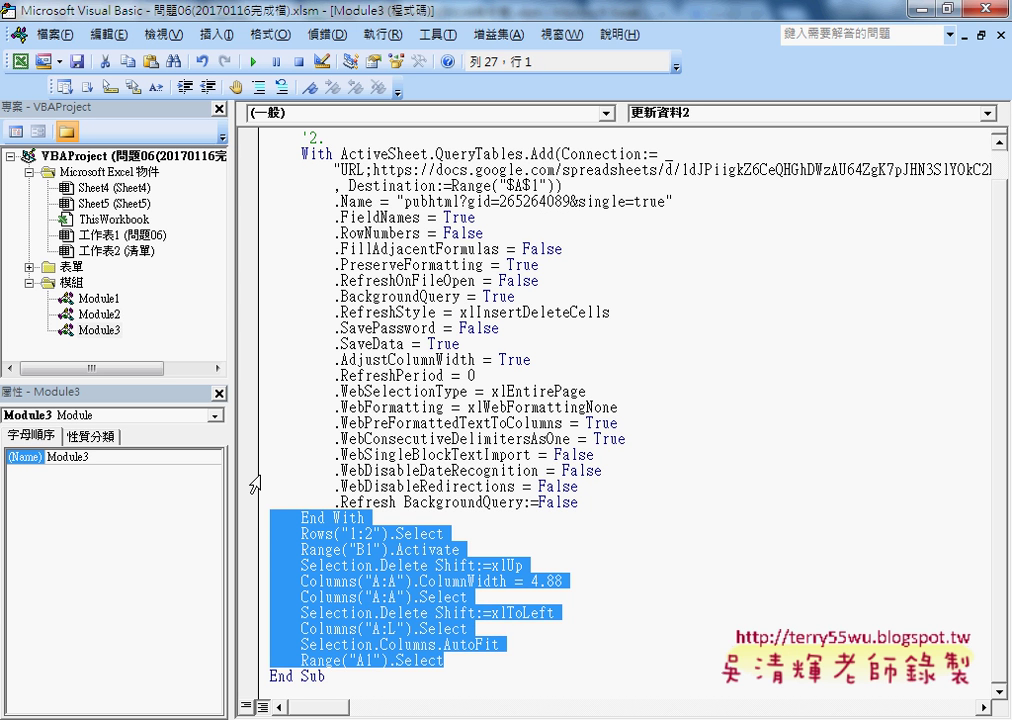
pyautogui.click(95, 314)
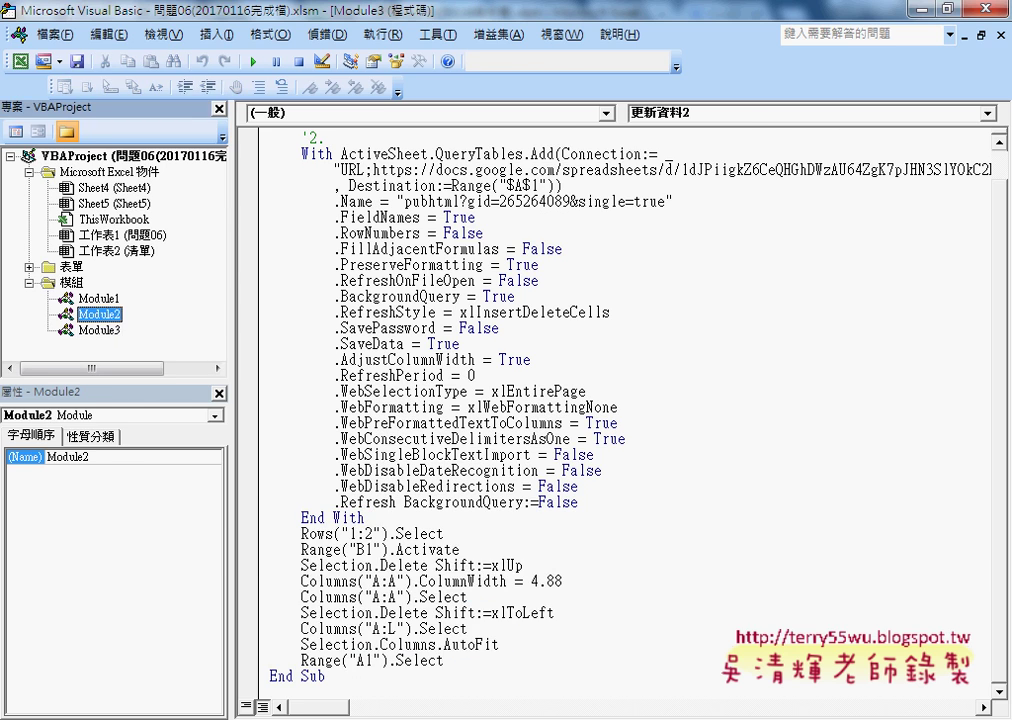
pyautogui.hotkey('alt', 'Tab')
# In 程式碼, highlight the Rows("1:2").Delete, Columns("A").Delete, Columns("A:L").AutoFit and Range("A1").Select lines
pyautogui.click(519, 20)
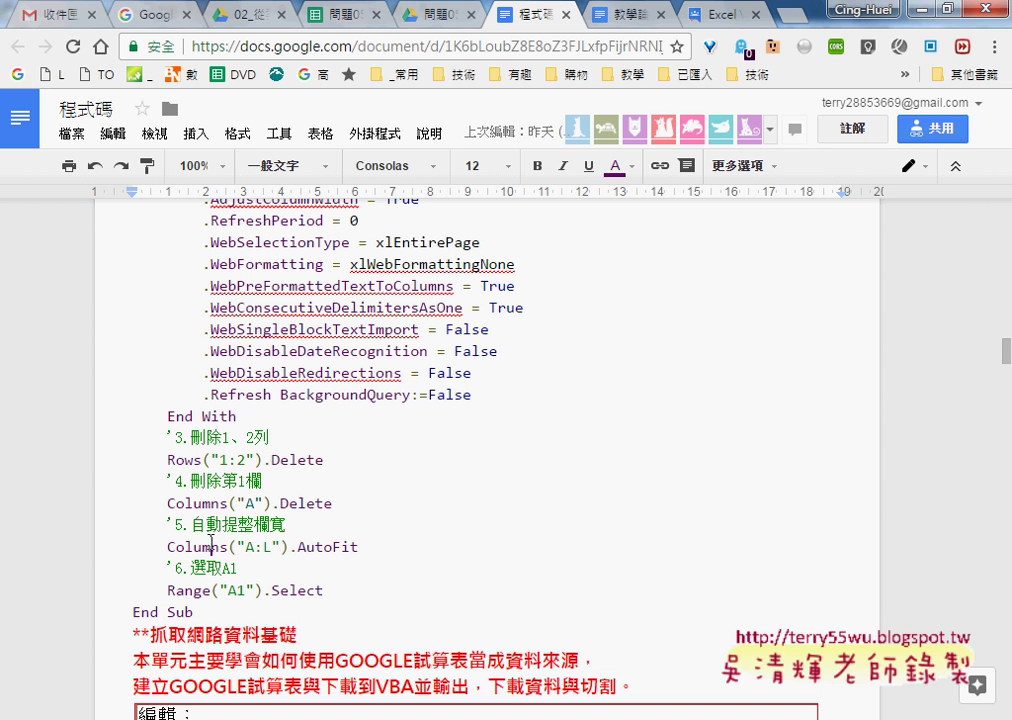
pyautogui.moveTo(324, 460); pyautogui.dragTo(174, 460)
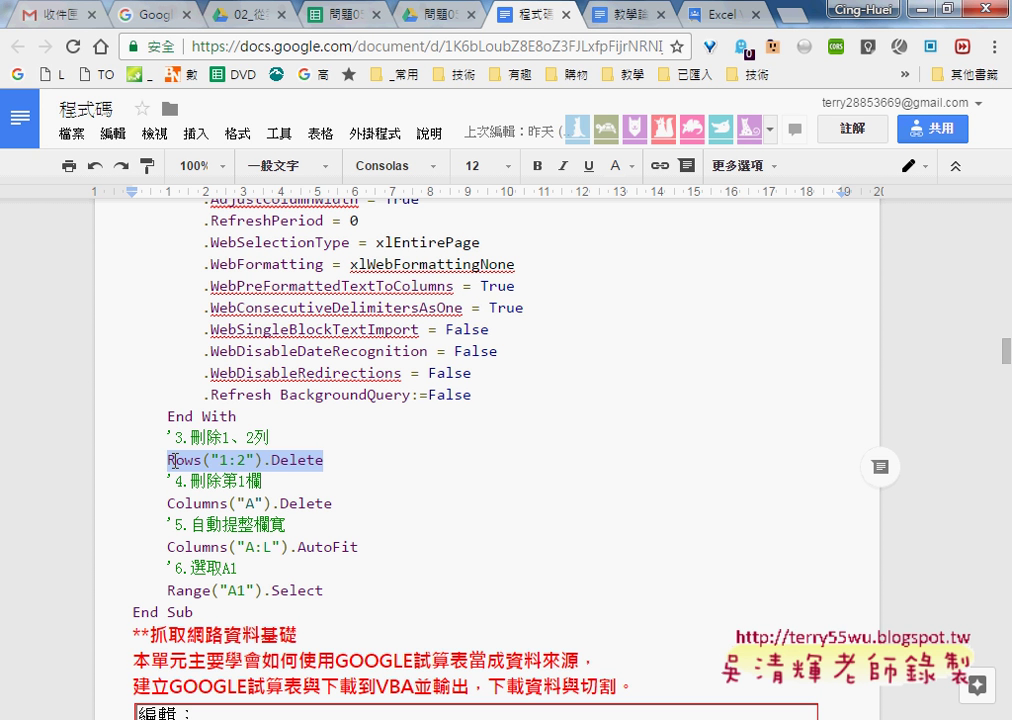
pyautogui.moveTo(174, 460); pyautogui.dragTo(246, 460)
pyautogui.click(270, 460)
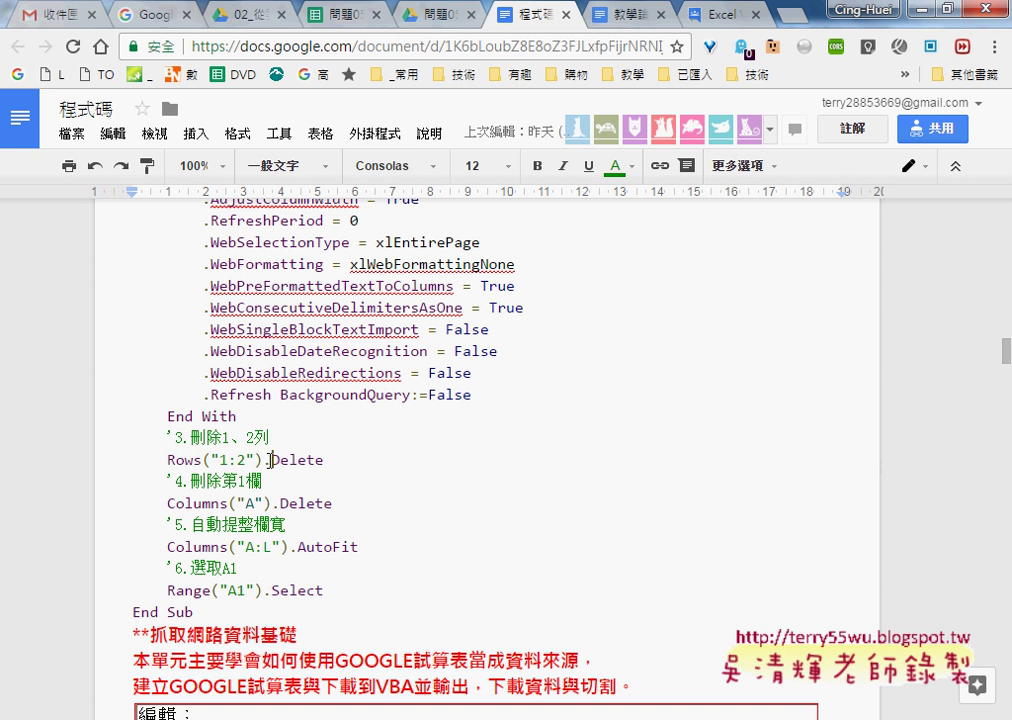
pyautogui.doubleClick(270, 460)
pyautogui.moveTo(167, 503)
pyautogui.mouseDown()
pyautogui.moveTo(281, 503)
pyautogui.moveTo(168, 503)
pyautogui.mouseUp()
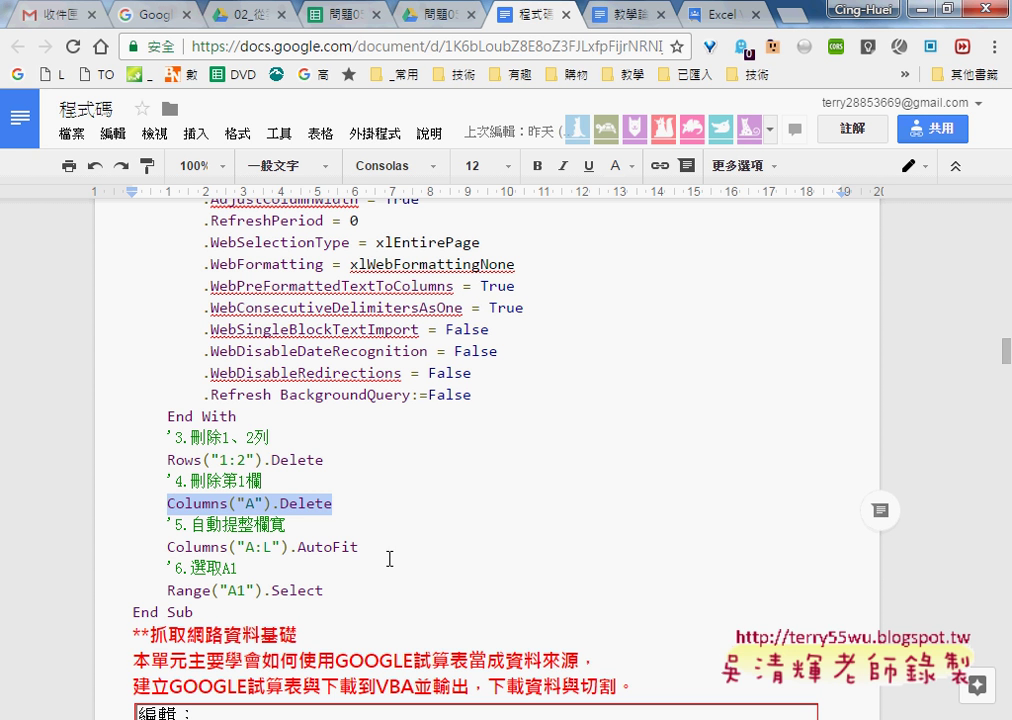
pyautogui.moveTo(358, 547)
pyautogui.mouseDown()
pyautogui.moveTo(145, 553)
pyautogui.moveTo(167, 549)
pyautogui.mouseUp()
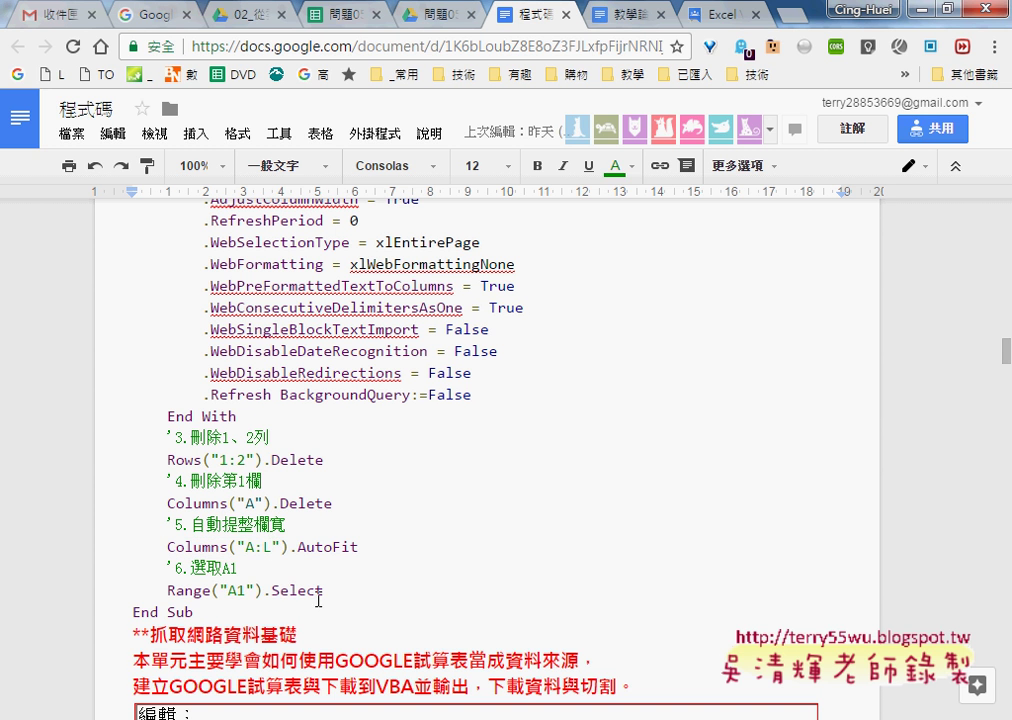
pyautogui.moveTo(323, 590); pyautogui.dragTo(168, 590)
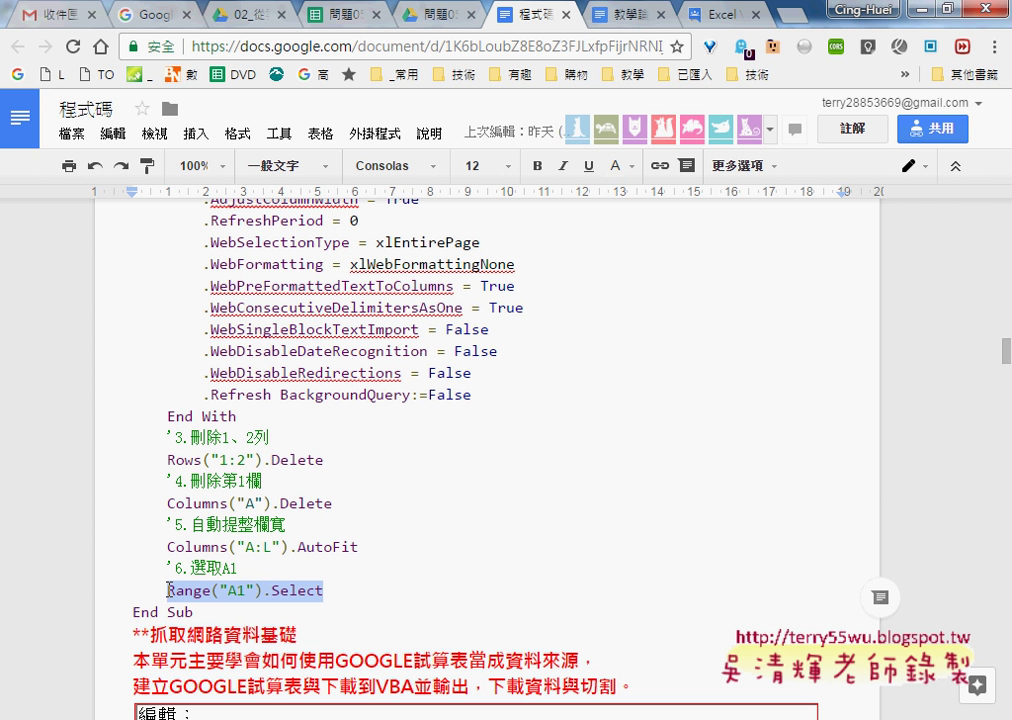